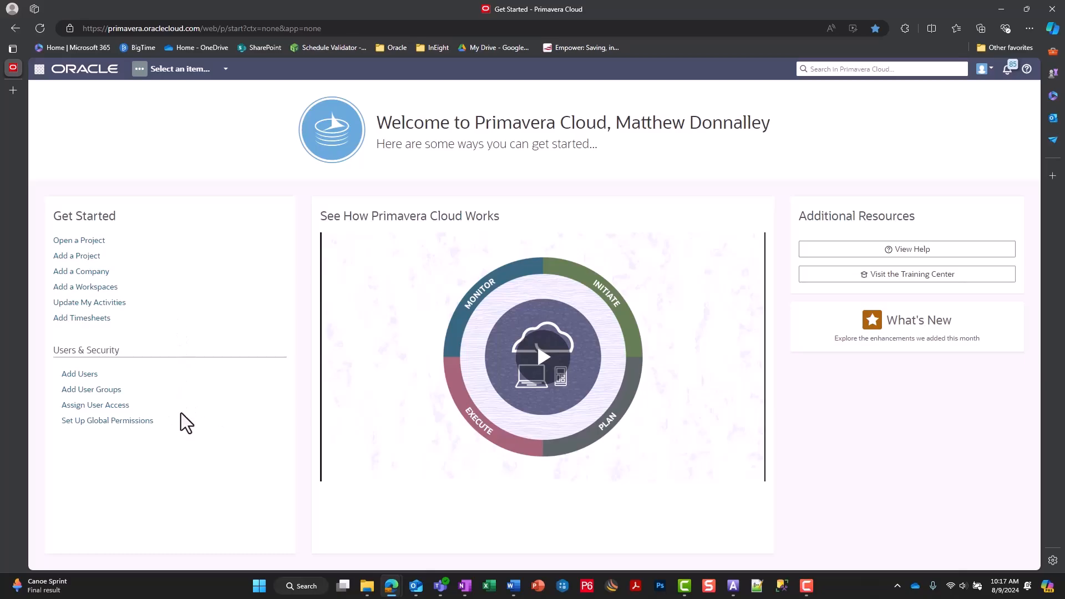
# Check the notifications list and close it.
pyautogui.click(986, 71)
pyautogui.click(1009, 77)
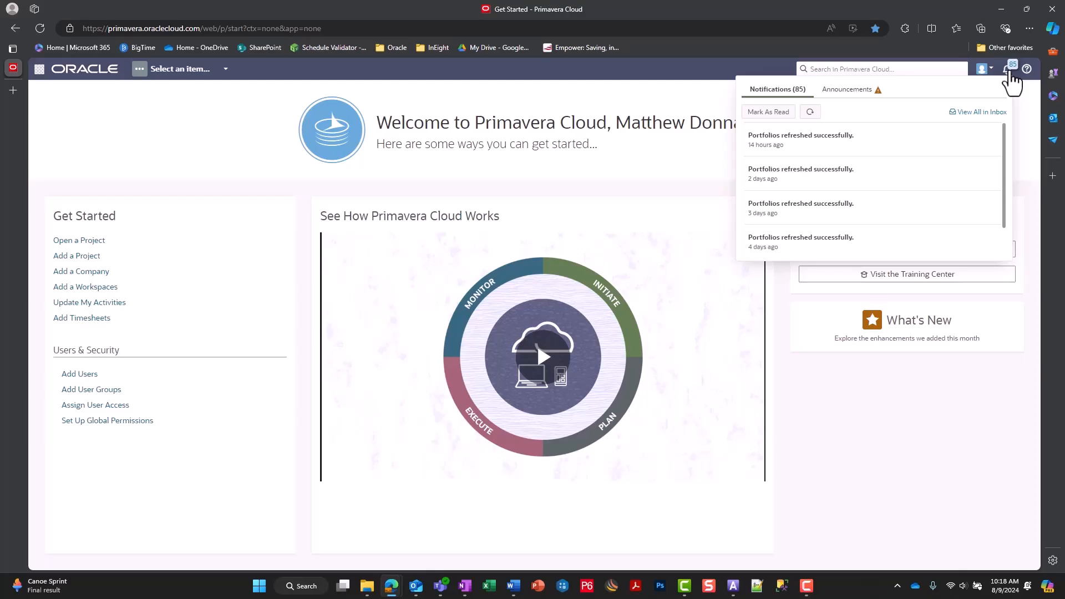
pyautogui.click(1011, 79)
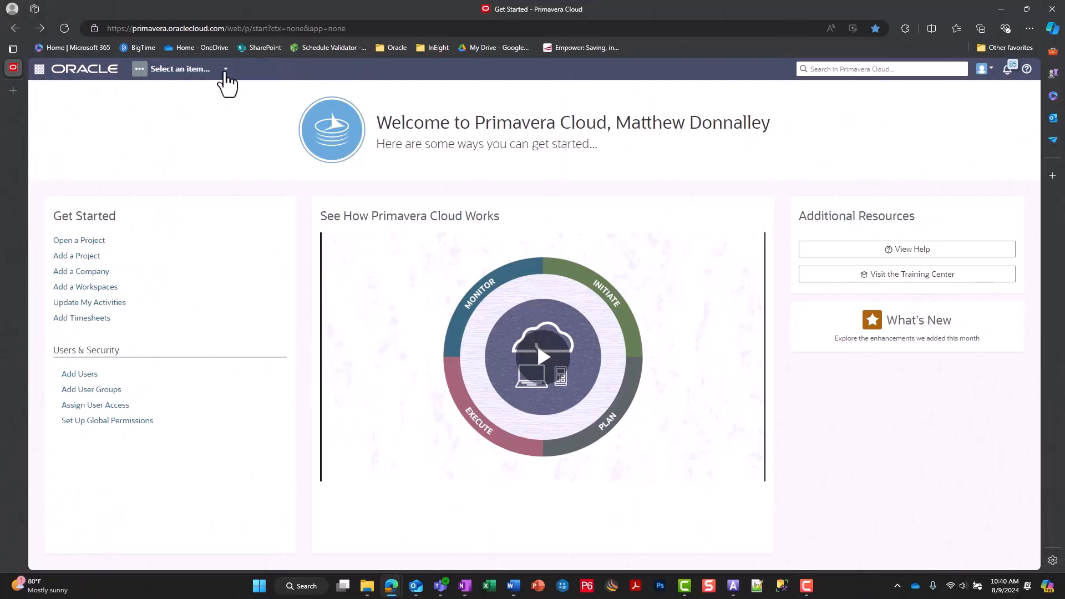
# Open the CDP Training Envrionment workspace.
pyautogui.click(222, 74)
pyautogui.click(235, 177)
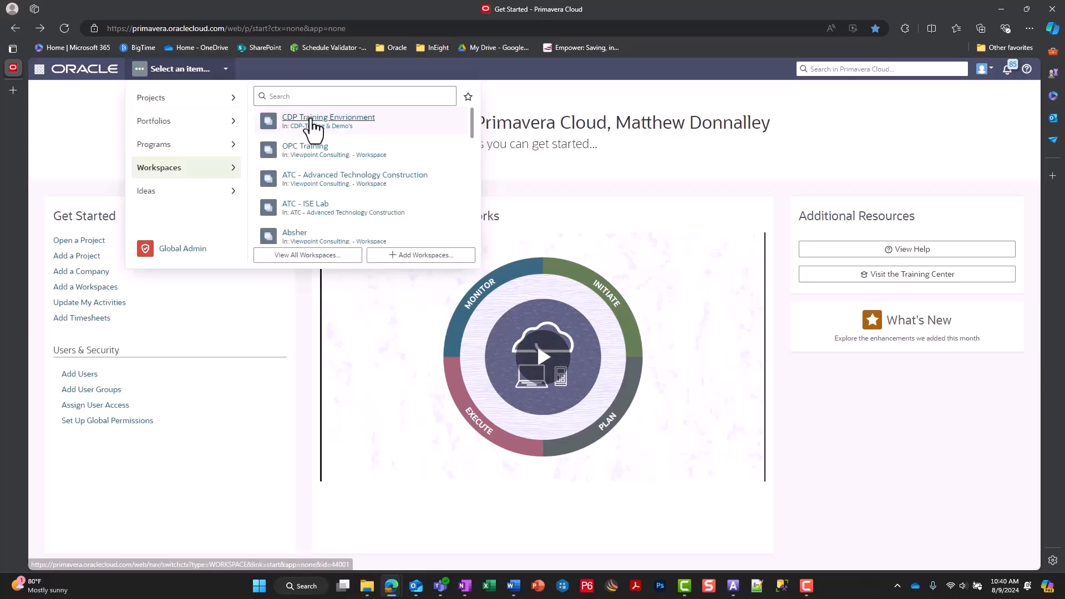
pyautogui.click(313, 126)
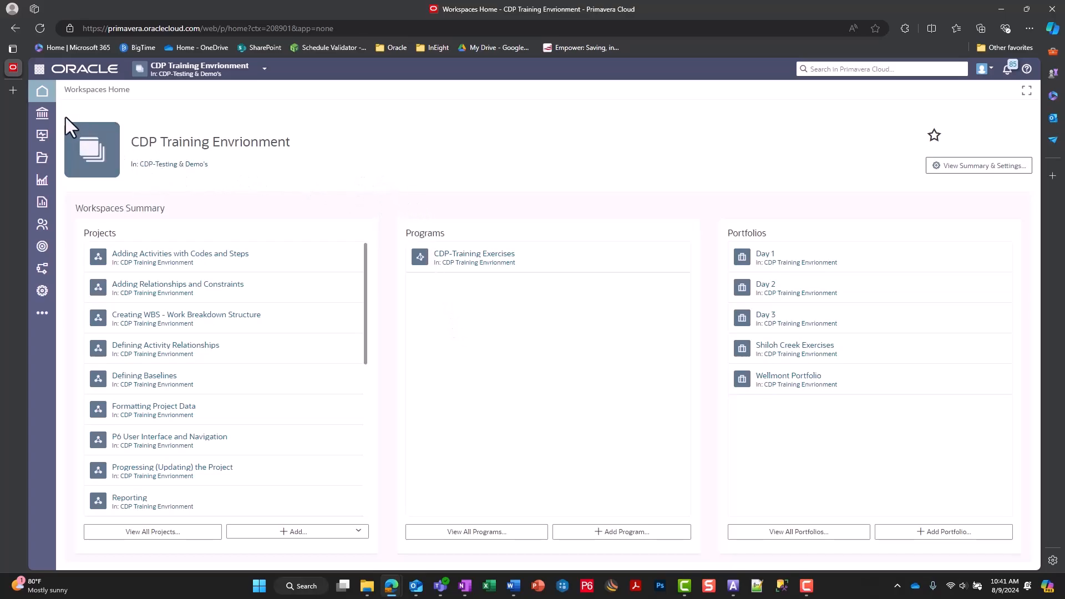
# Open the Summary & Settings of the CDP Training Envrionment workspace.
pyautogui.moveTo(41, 114)
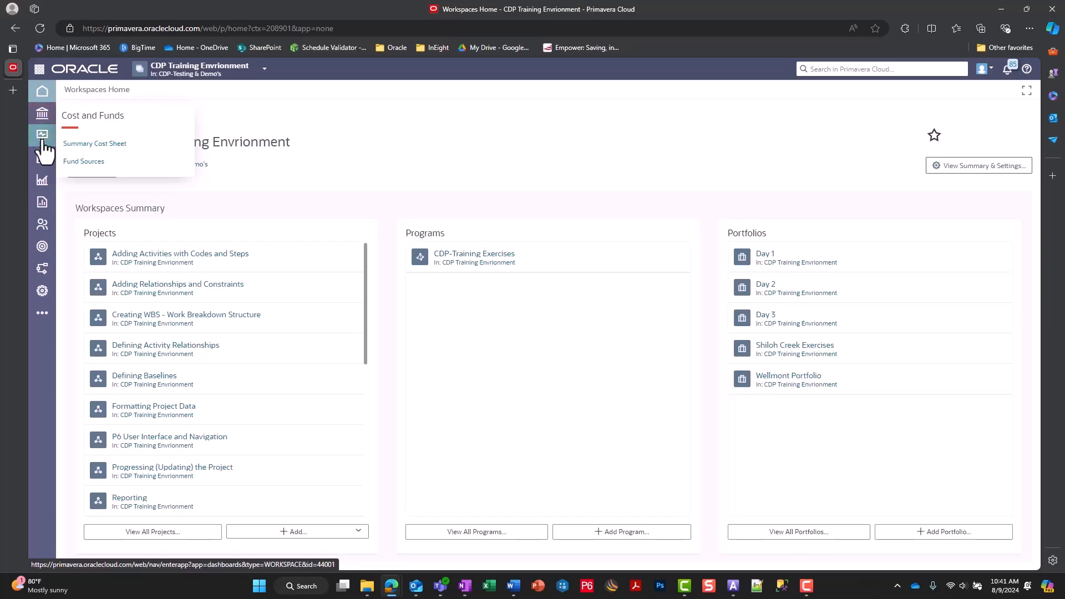
pyautogui.moveTo(43, 141)
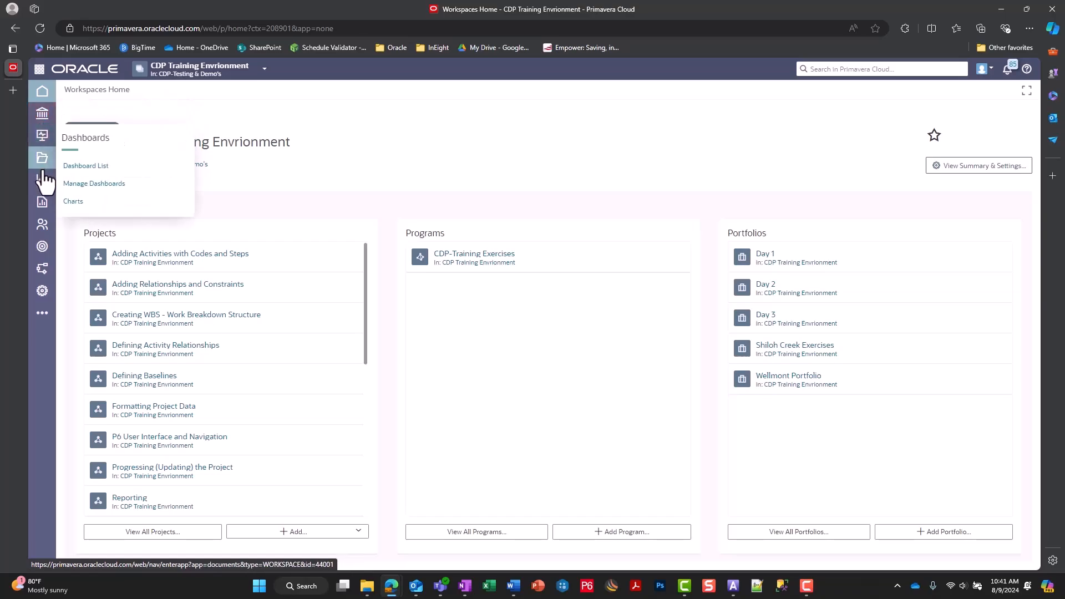
pyautogui.moveTo(43, 176)
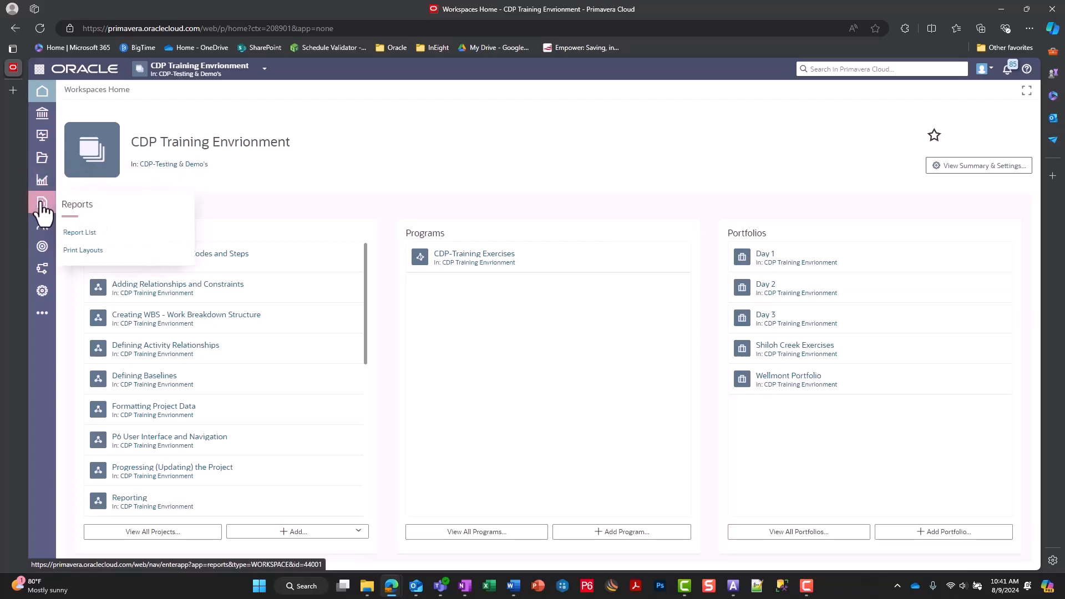
pyautogui.moveTo(45, 224)
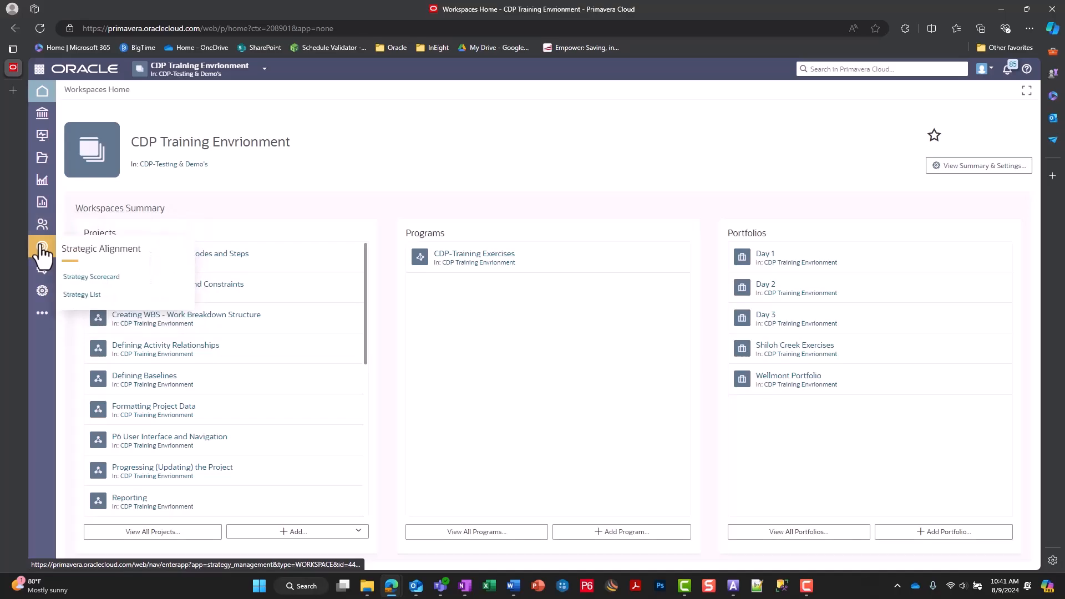
pyautogui.click(42, 293)
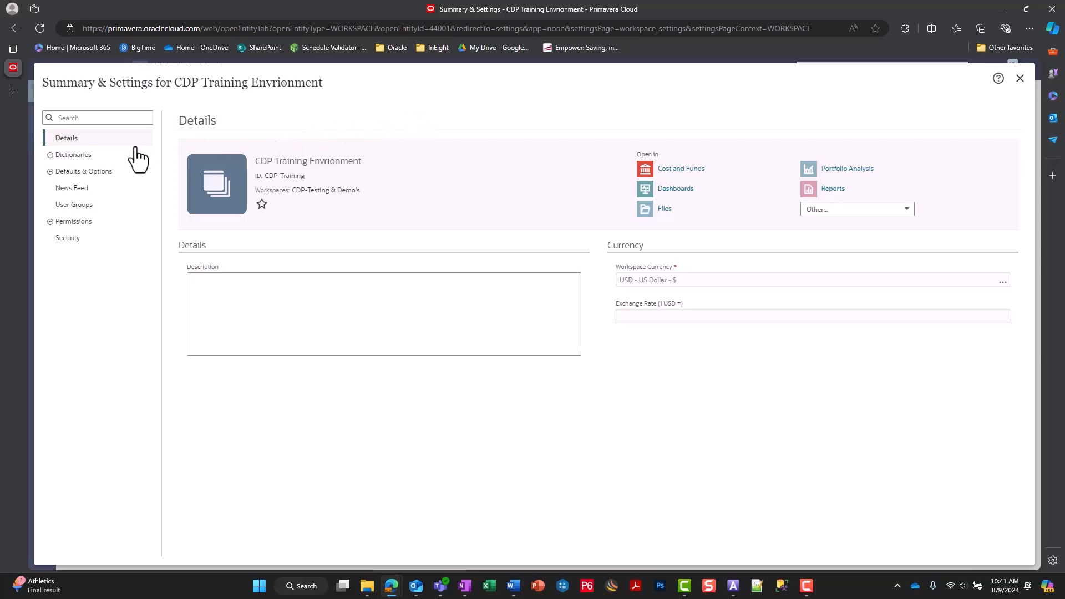
# Look through the workspace dictionaries for Calendars, Codes, Notebook Topics and Units of Measure.
pyautogui.click(50, 154)
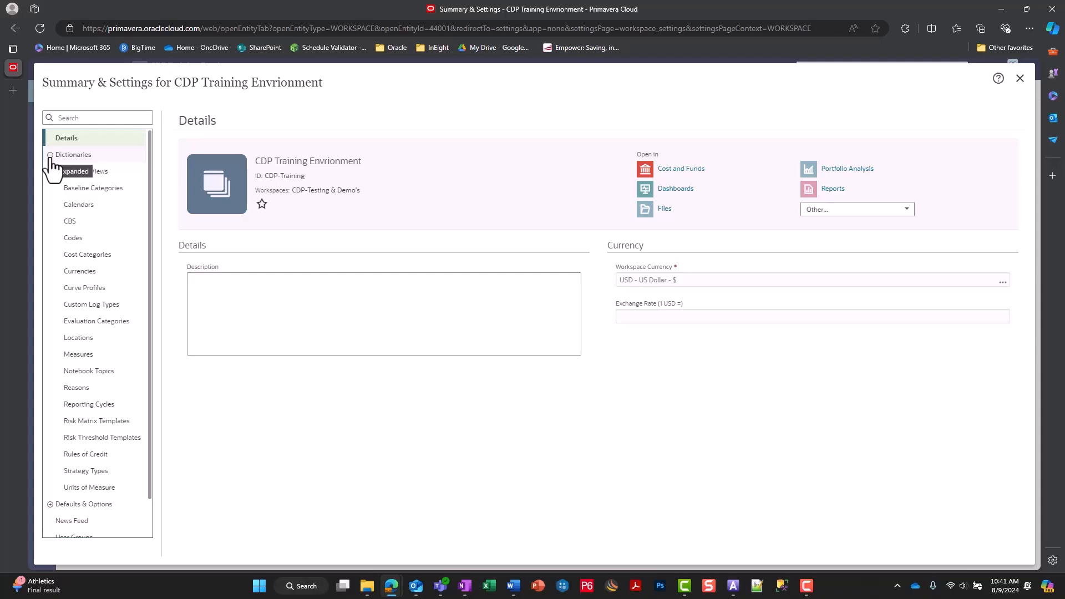
pyautogui.click(100, 209)
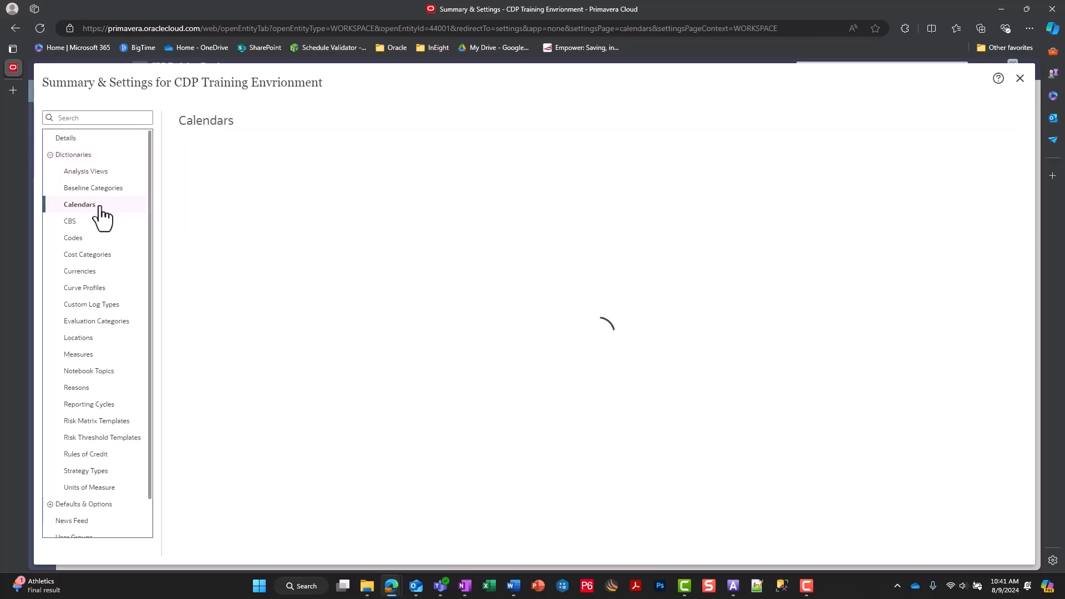
pyautogui.click(91, 239)
pyautogui.click(121, 370)
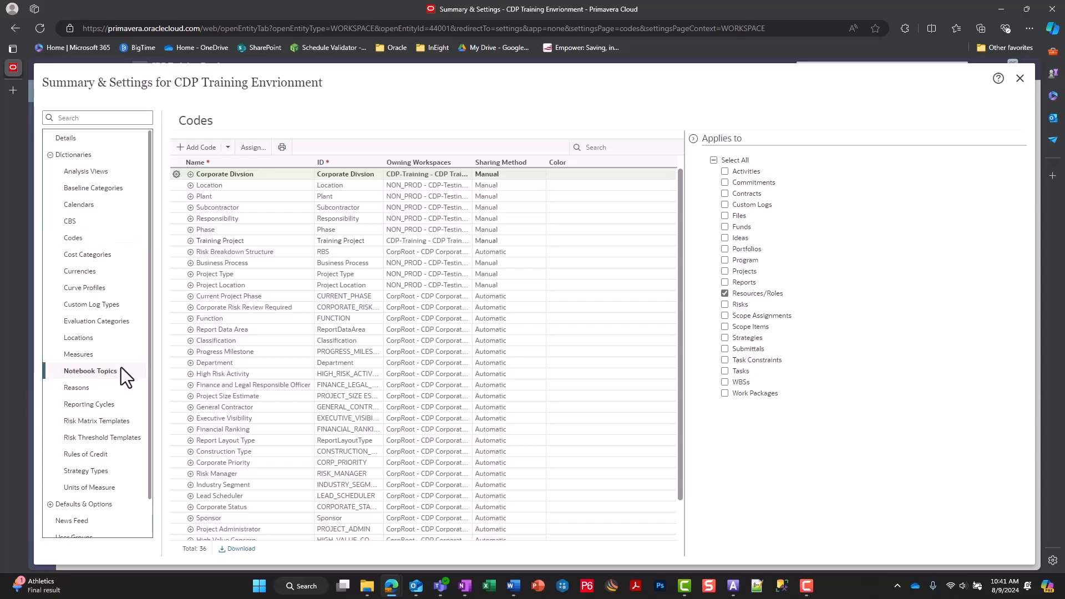
pyautogui.click(113, 488)
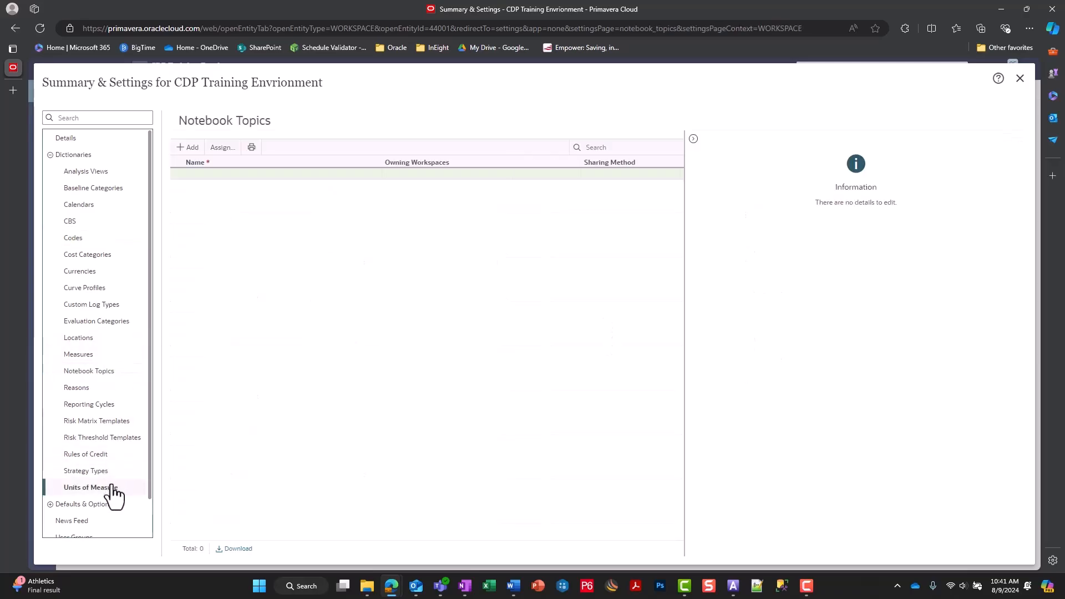
# Review the Activity defaults among the workspace's Defaults & Options, and close the settings.
pyautogui.scroll(-2, 105, 475)
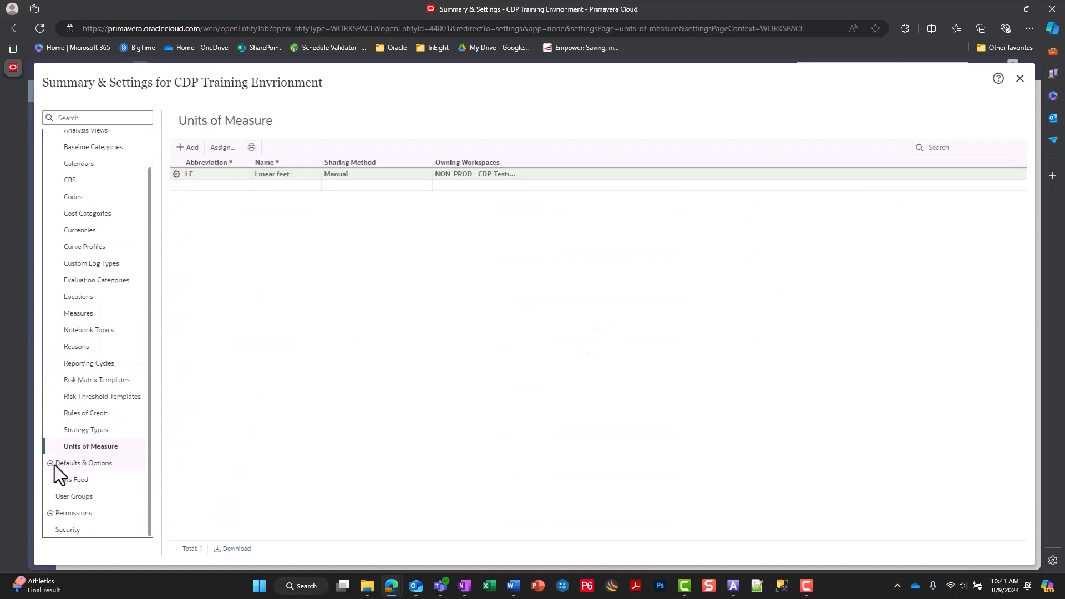
pyautogui.click(68, 465)
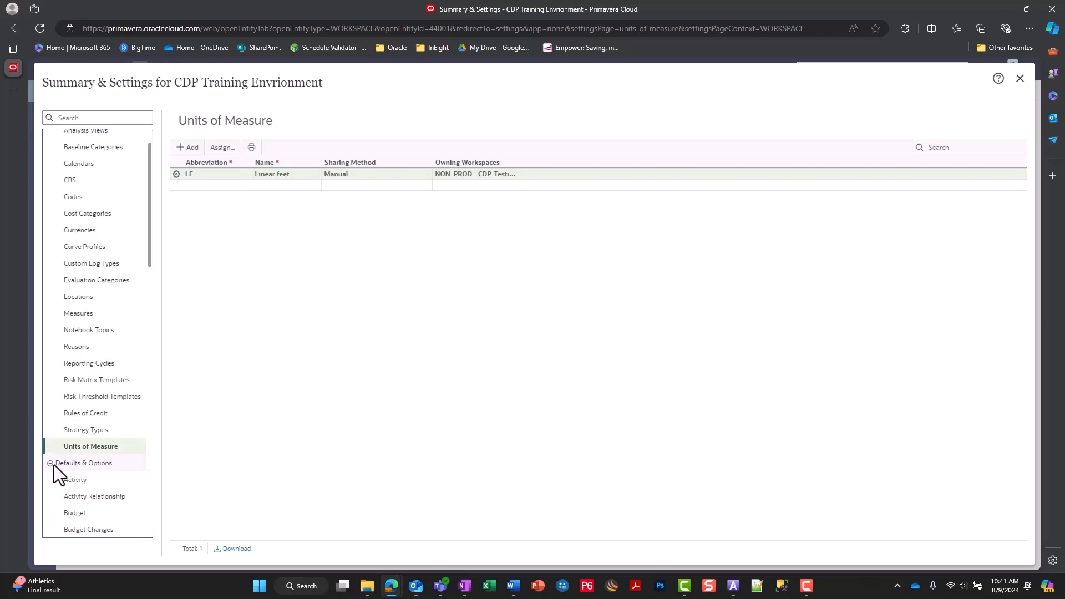
pyautogui.scroll(-3, 67, 460)
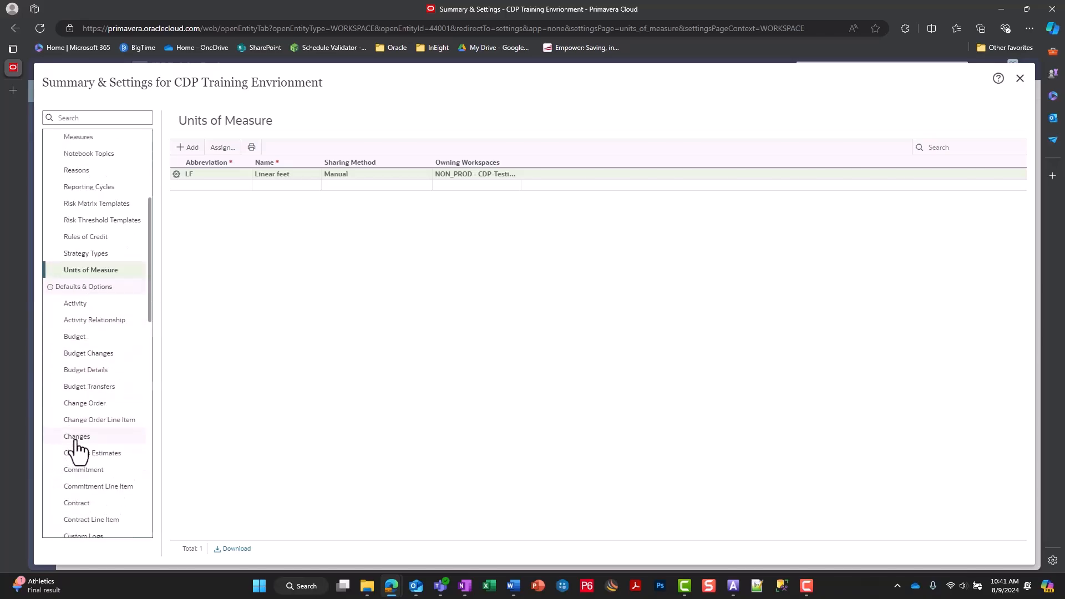
pyautogui.scroll(-1, 78, 450)
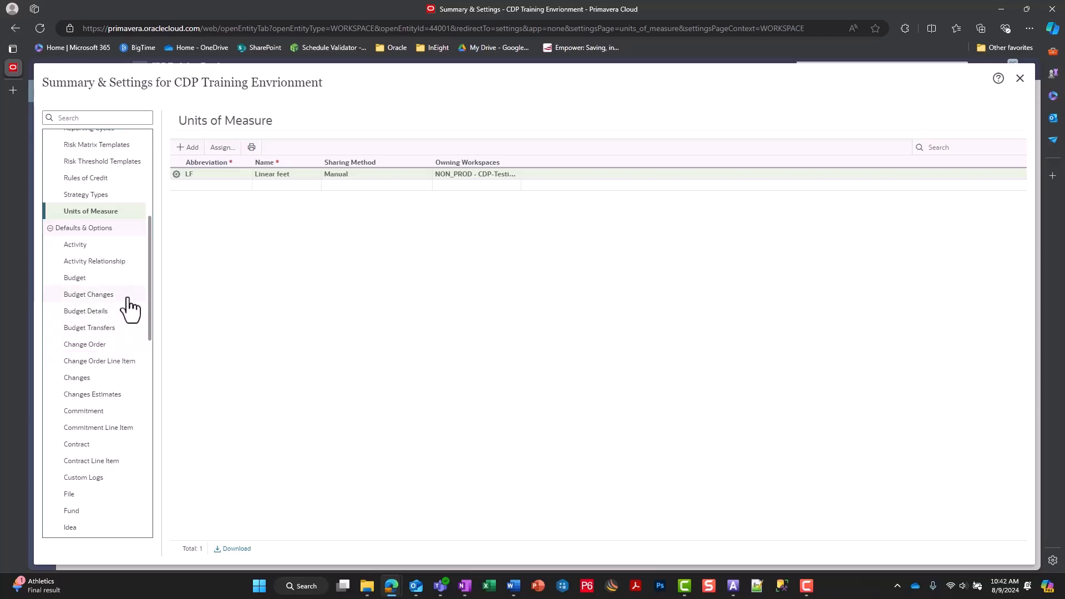
pyautogui.click(134, 248)
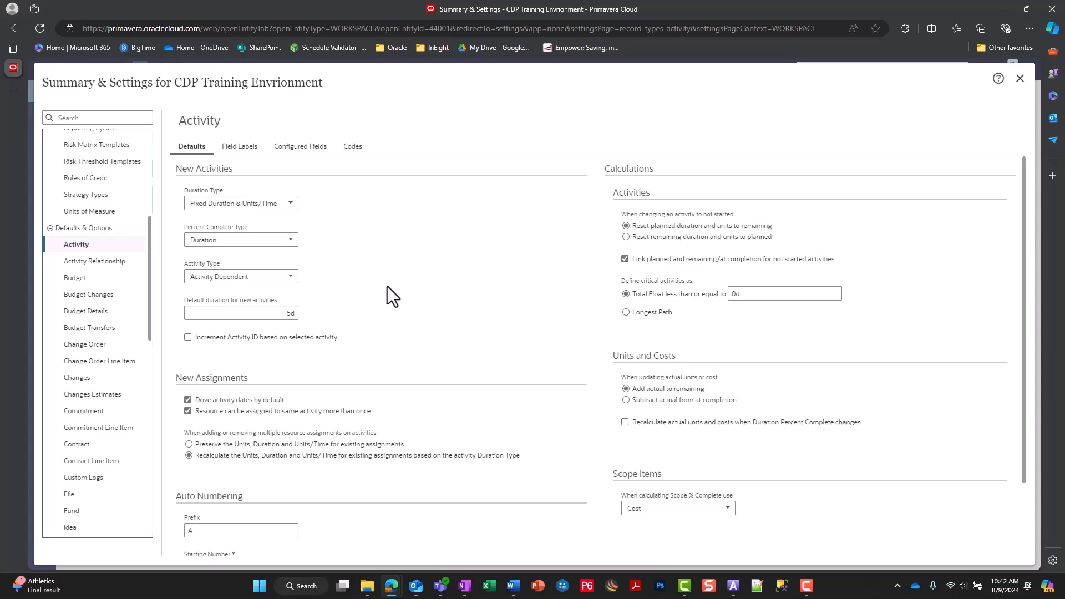
pyautogui.click(1024, 82)
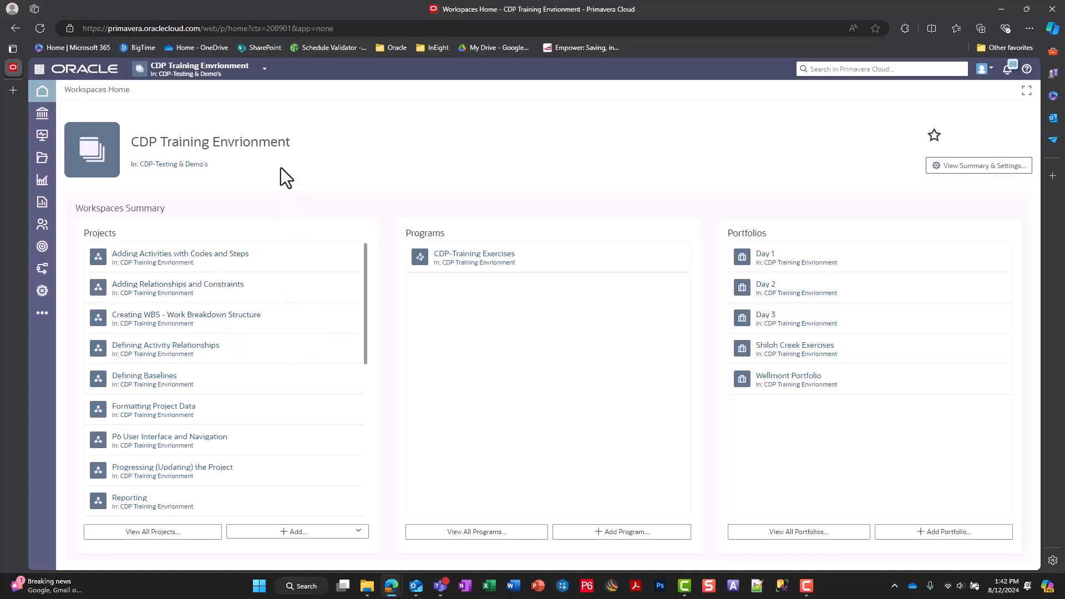
# Open the Reporting project and go to the Activities page of its schedule.
pyautogui.click(263, 70)
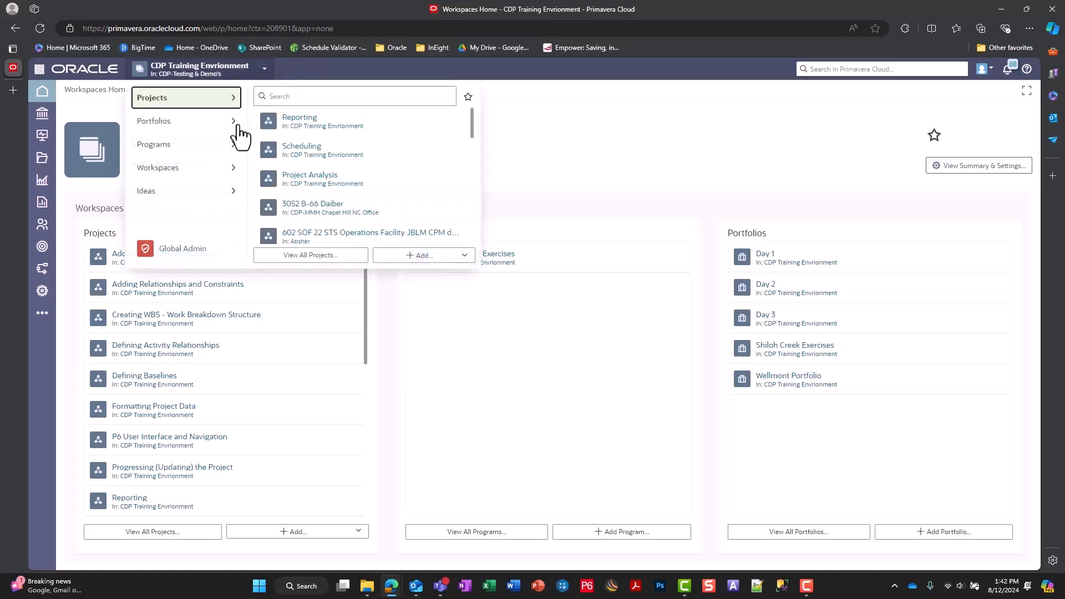
pyautogui.click(302, 123)
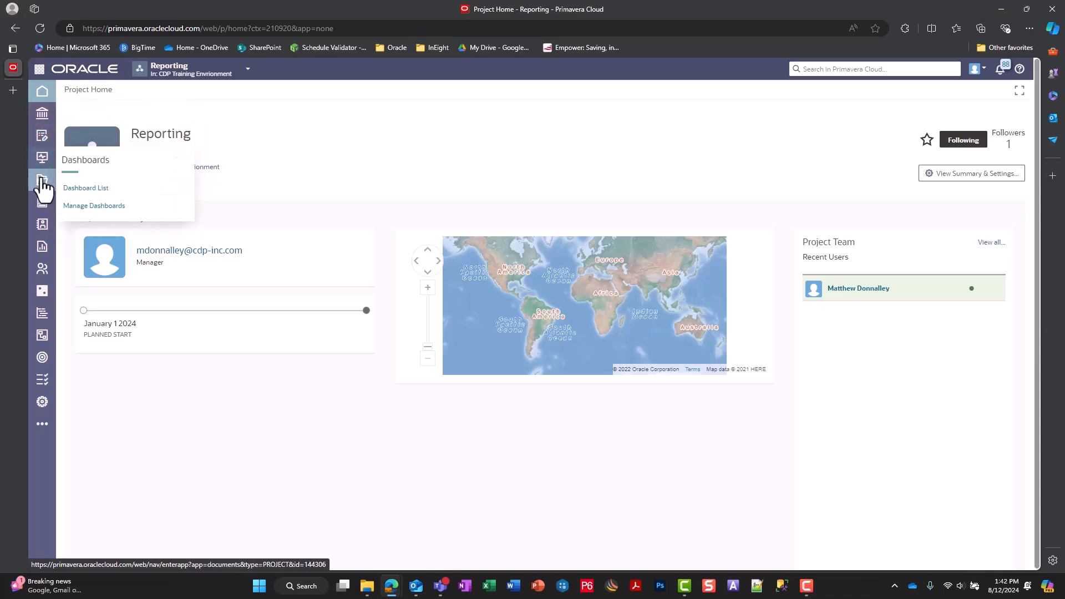
pyautogui.moveTo(41, 178)
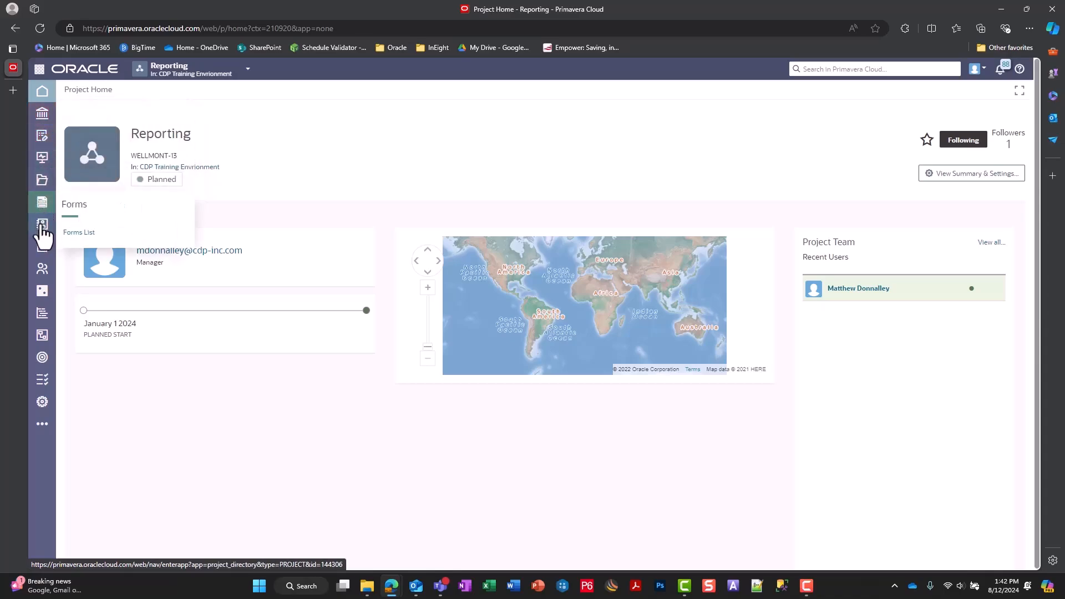
pyautogui.moveTo(42, 236)
pyautogui.moveTo(43, 276)
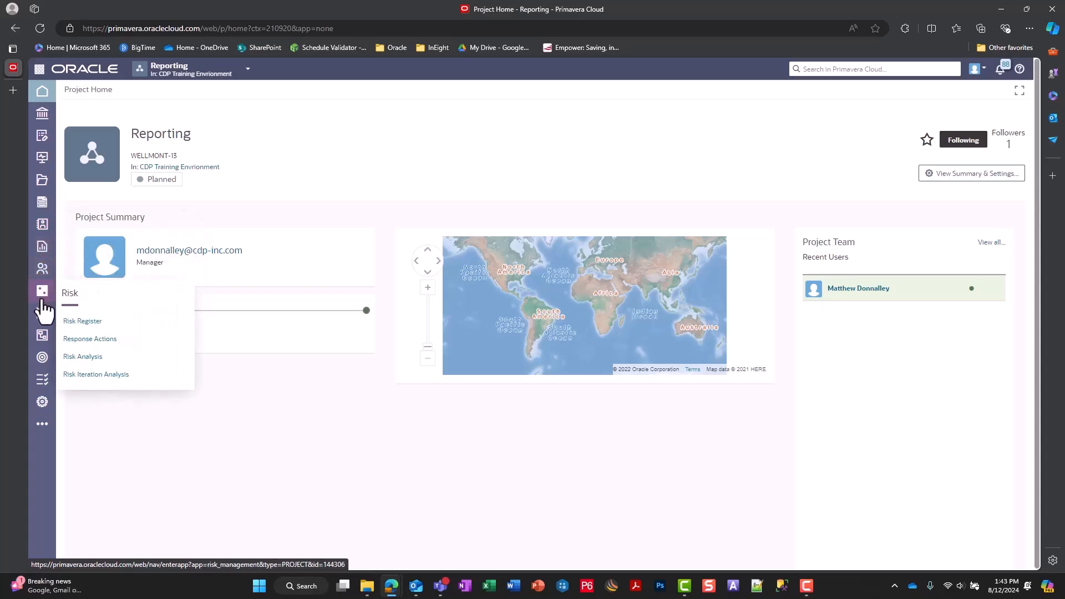
pyautogui.moveTo(44, 322)
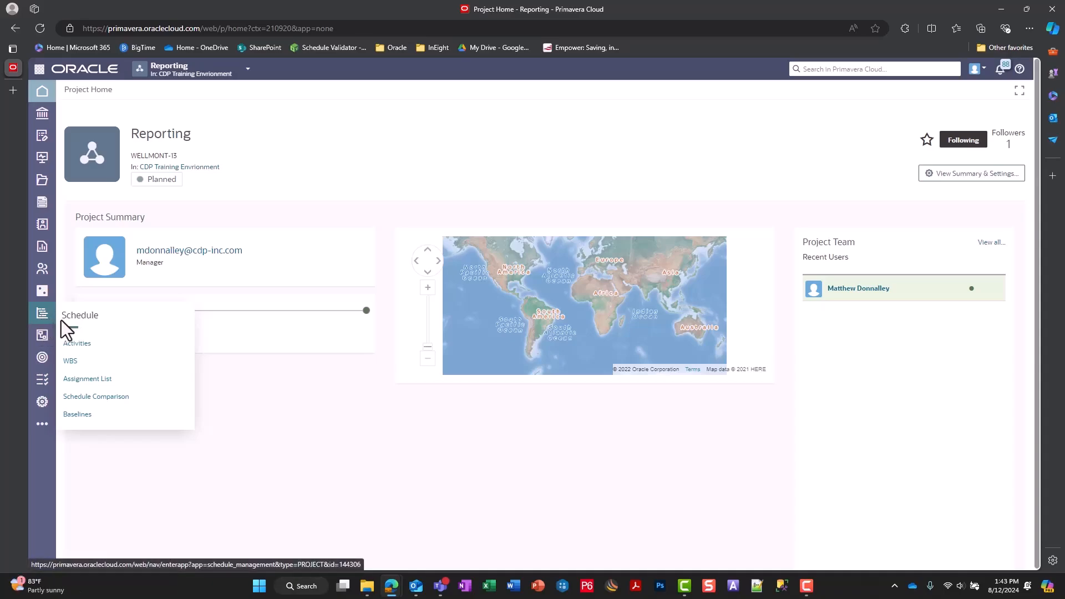
pyautogui.click(77, 344)
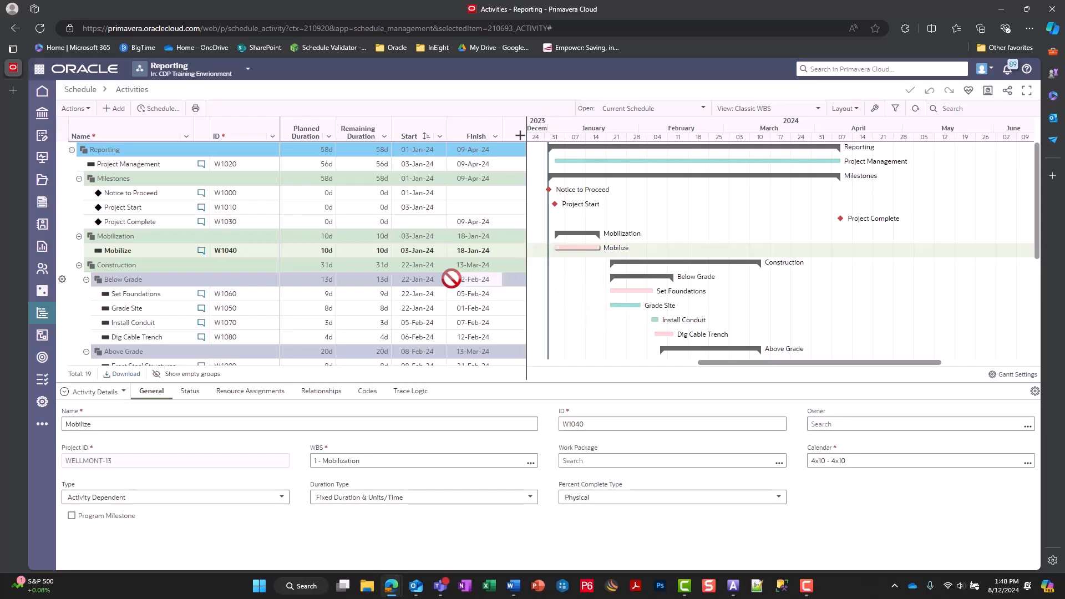
# View the WBS page of the Reporting project and return to its schedule activities.
pyautogui.moveTo(43, 328)
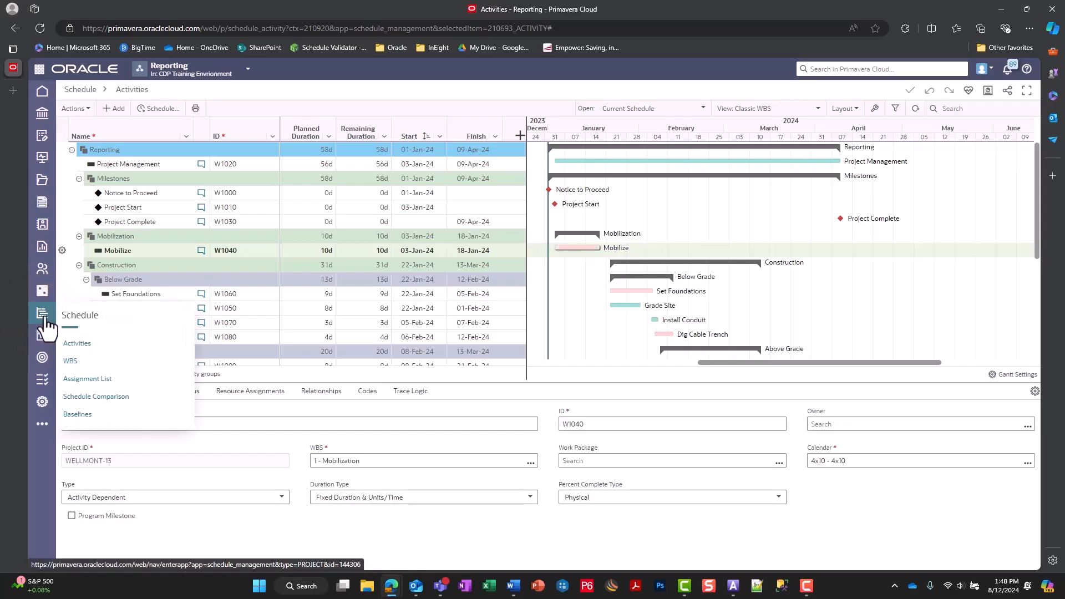
pyautogui.click(71, 361)
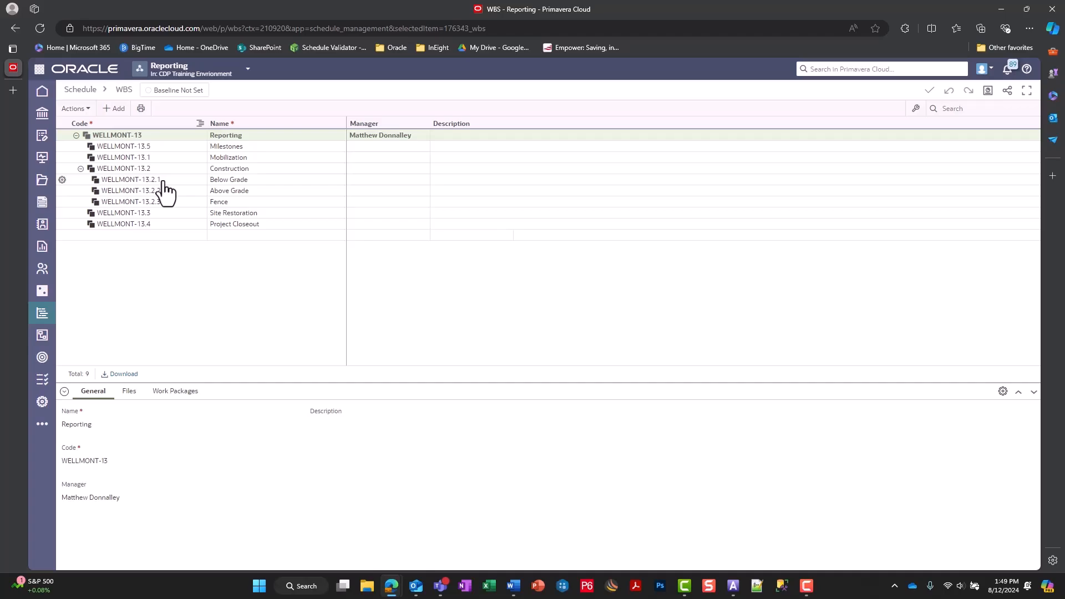
pyautogui.moveTo(42, 318)
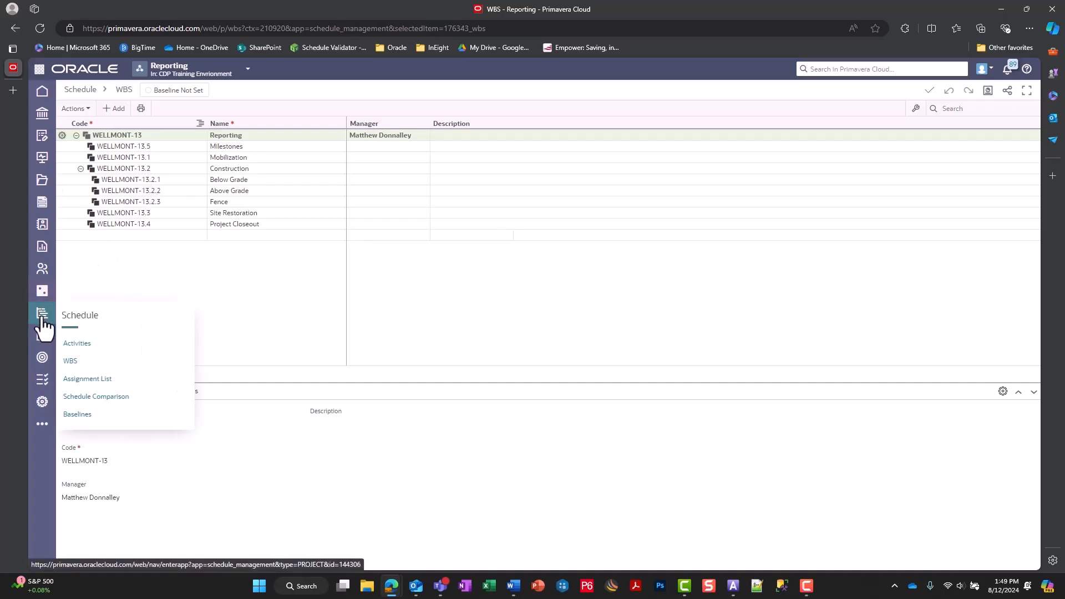
pyautogui.click(78, 344)
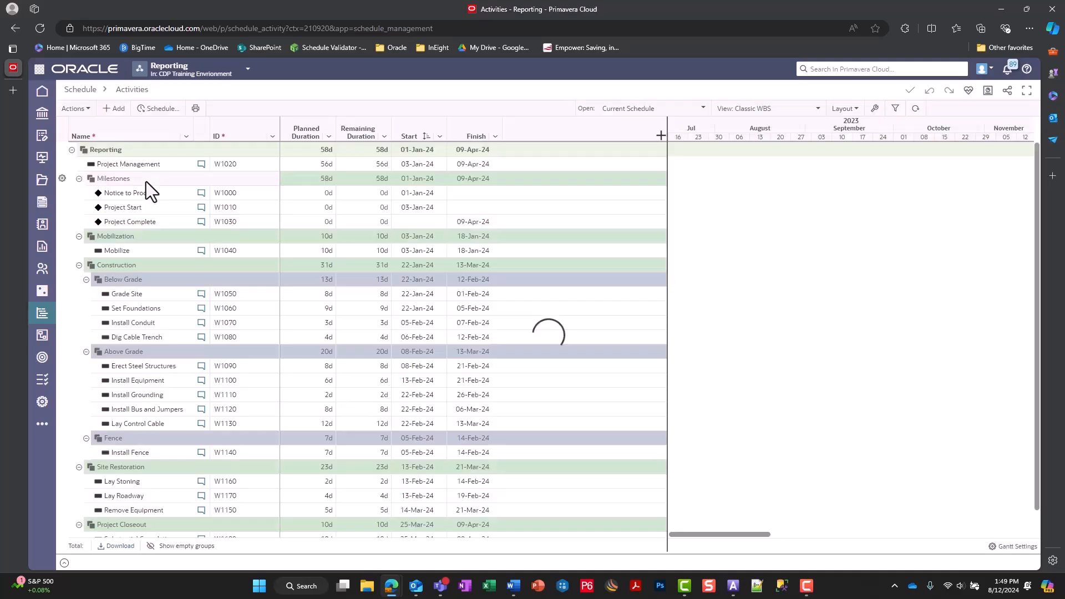
pyautogui.click(85, 110)
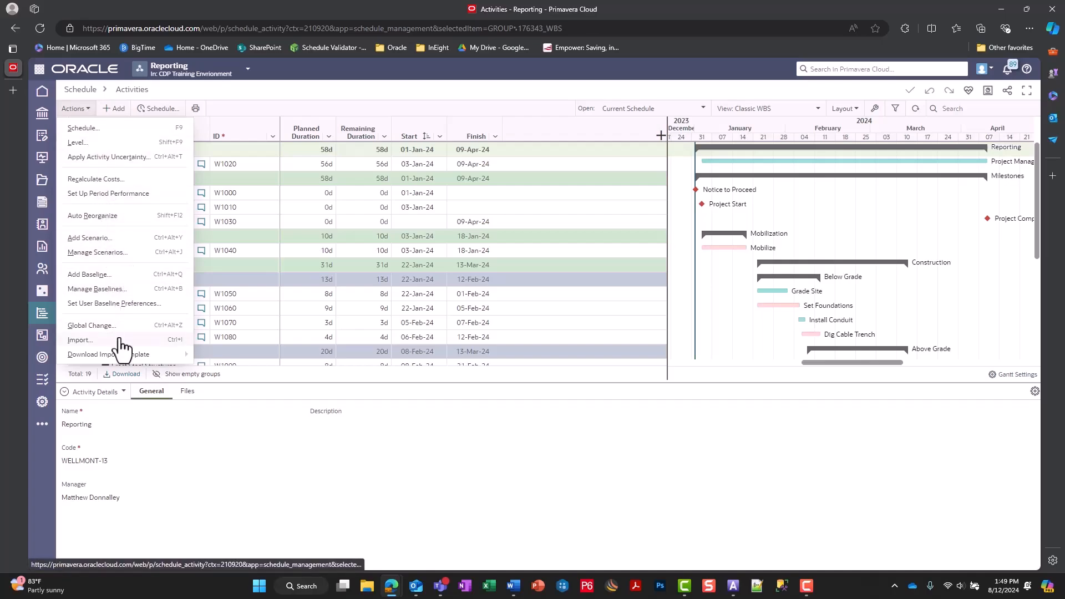
pyautogui.click(284, 92)
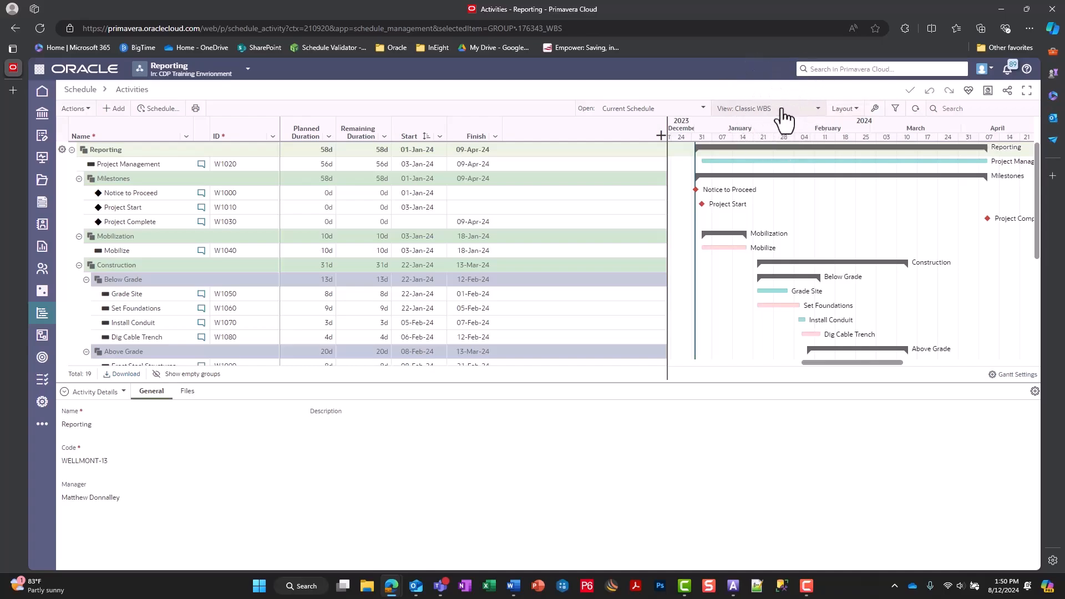
pyautogui.click(813, 117)
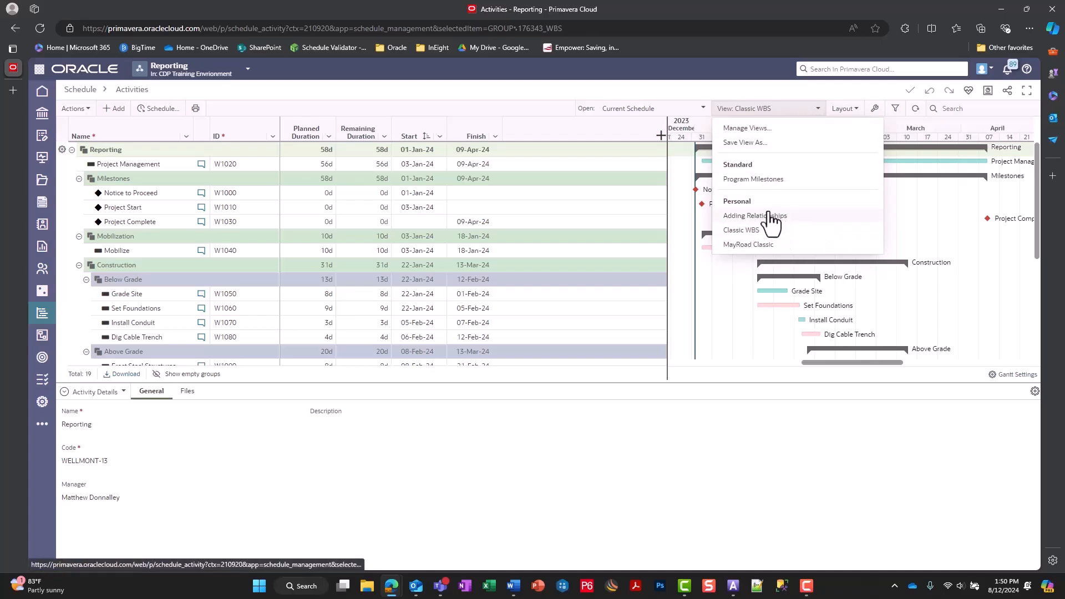
pyautogui.click(780, 91)
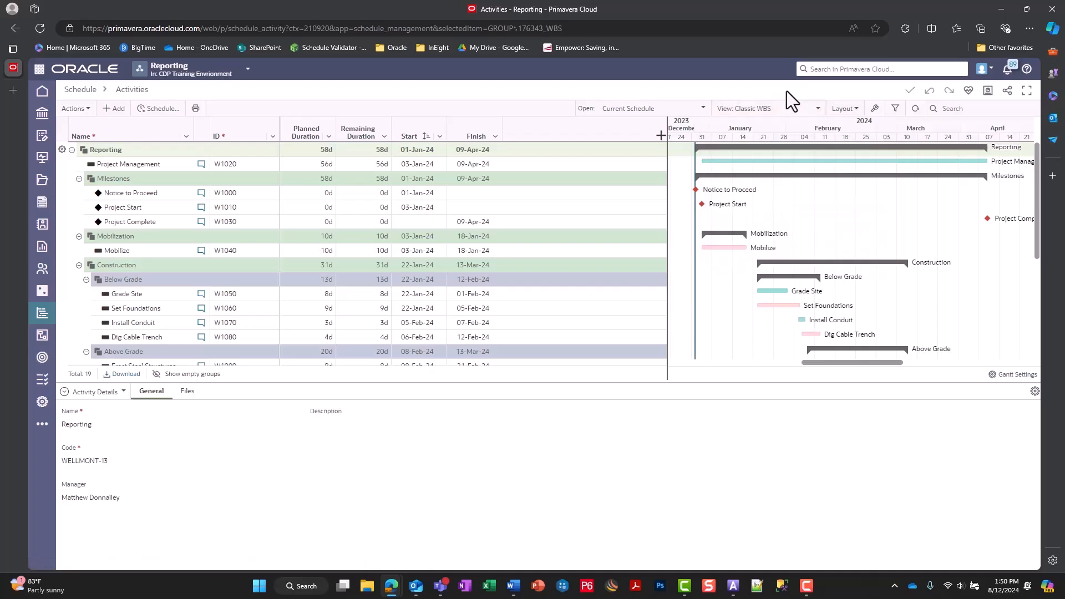
# Switch the schedule activities to the Grid layout.
pyautogui.click(855, 111)
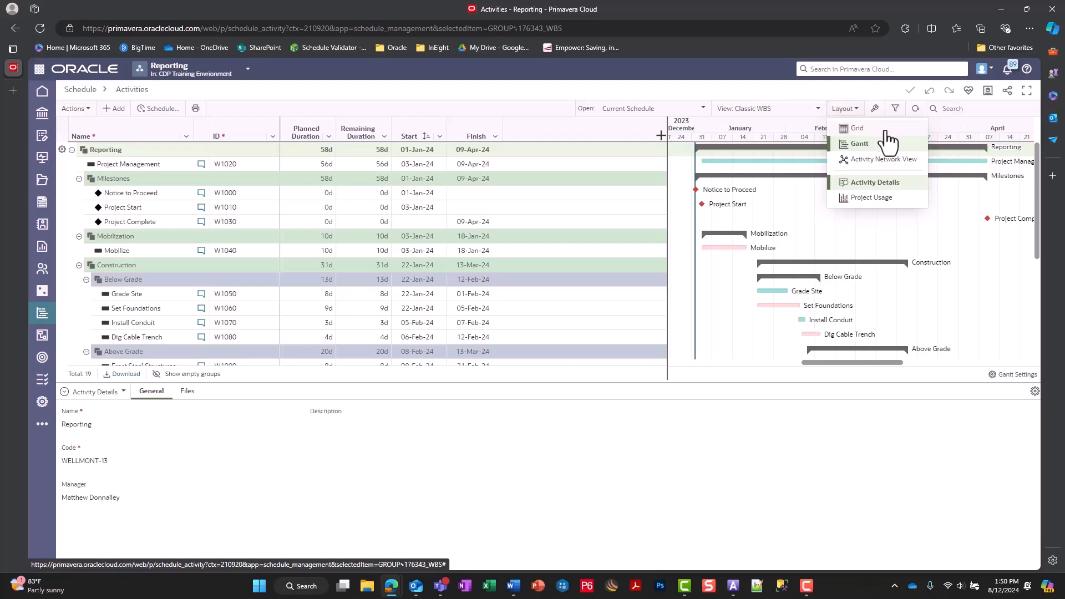
pyautogui.click(880, 130)
# Switch the schedule activities back to the Gantt layout, and review the Classic WBS view's settings in Manage Views.
pyautogui.click(859, 110)
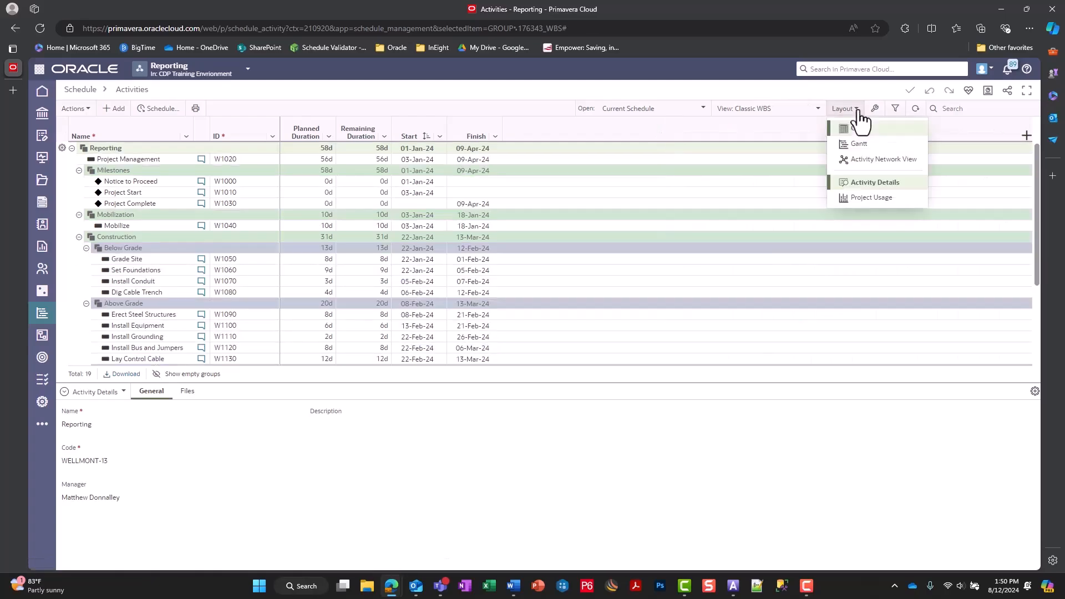
pyautogui.click(863, 148)
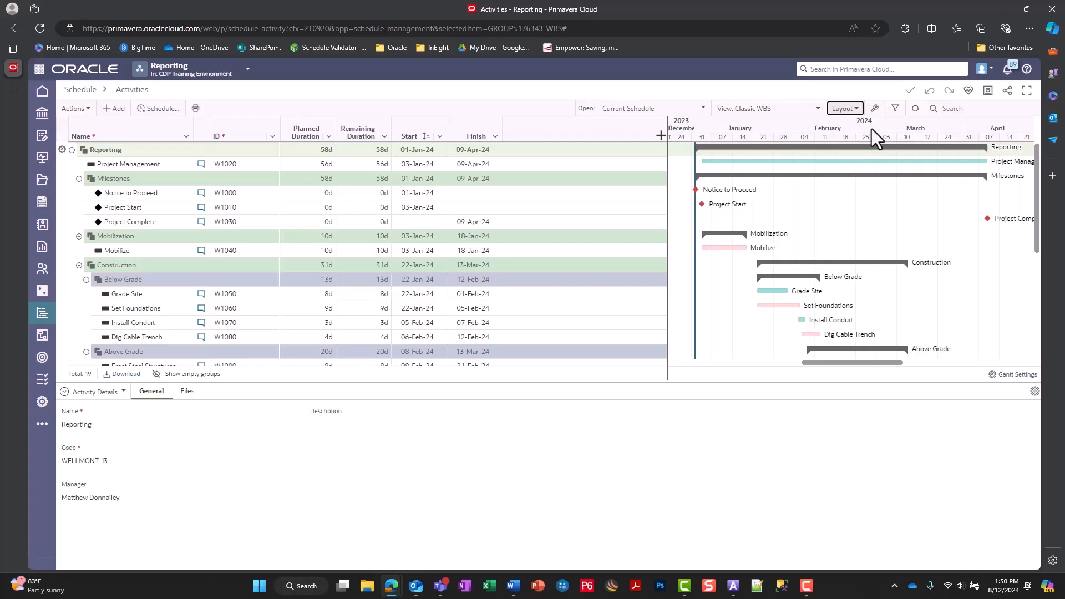
pyautogui.click(876, 113)
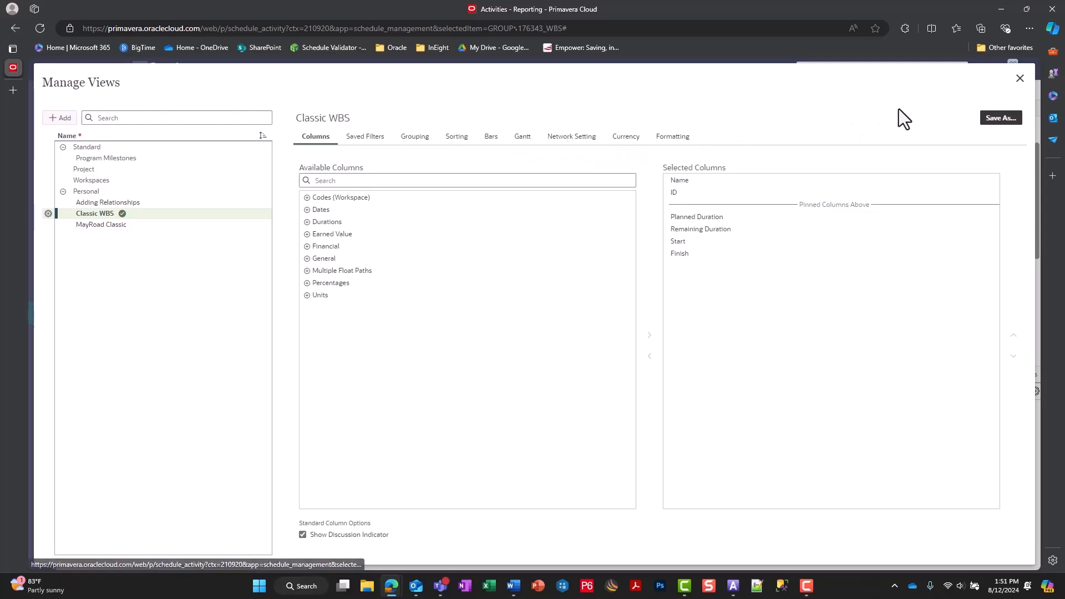
pyautogui.click(1020, 79)
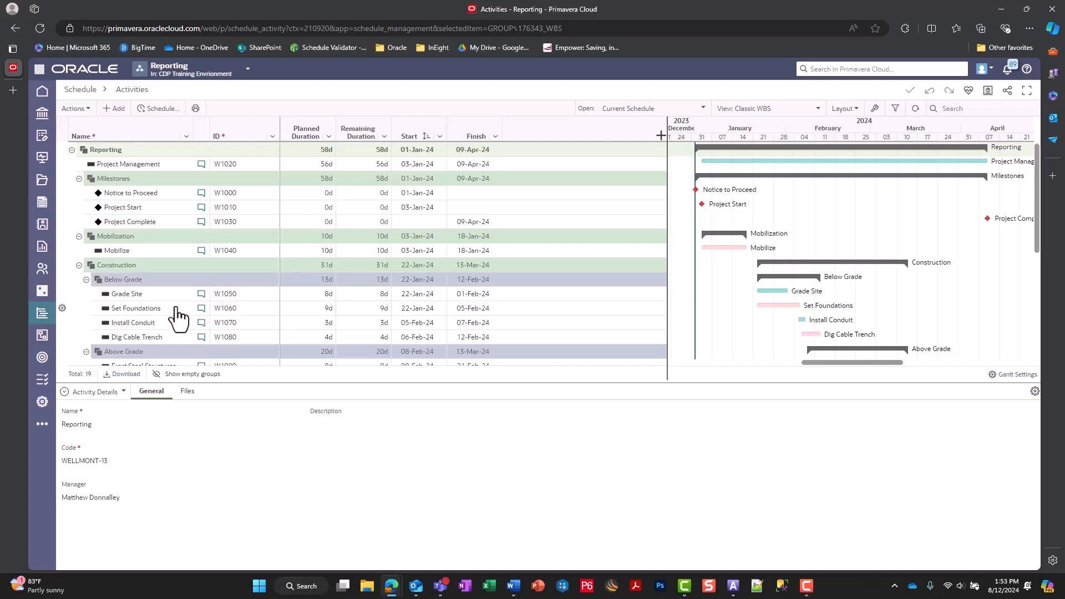
# Go to the Hand-offs page of the Reporting project's tasks.
pyautogui.moveTo(41, 362)
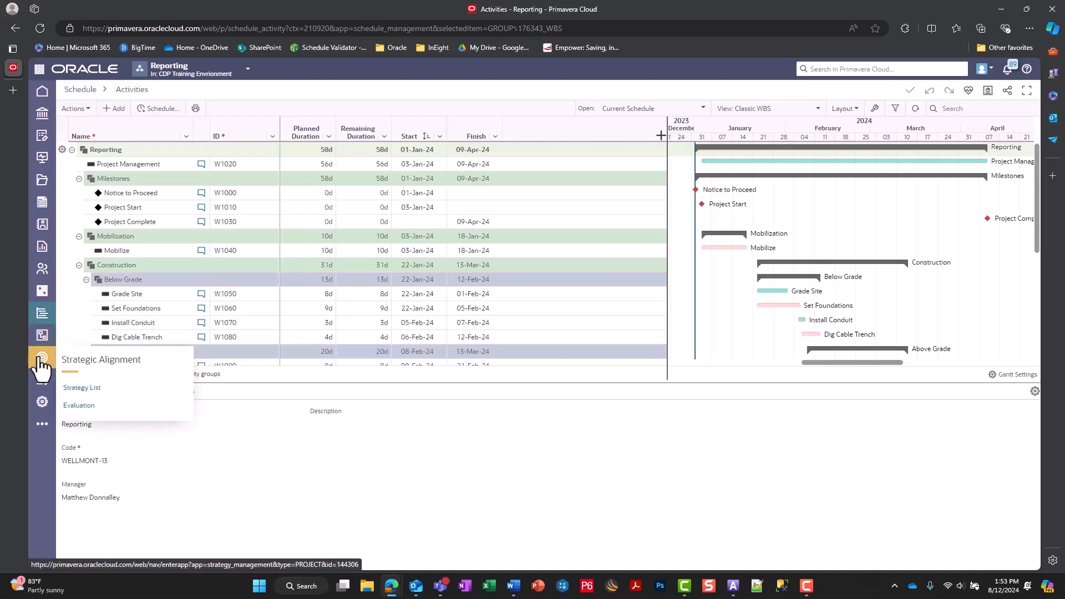
pyautogui.click(43, 381)
pyautogui.click(43, 380)
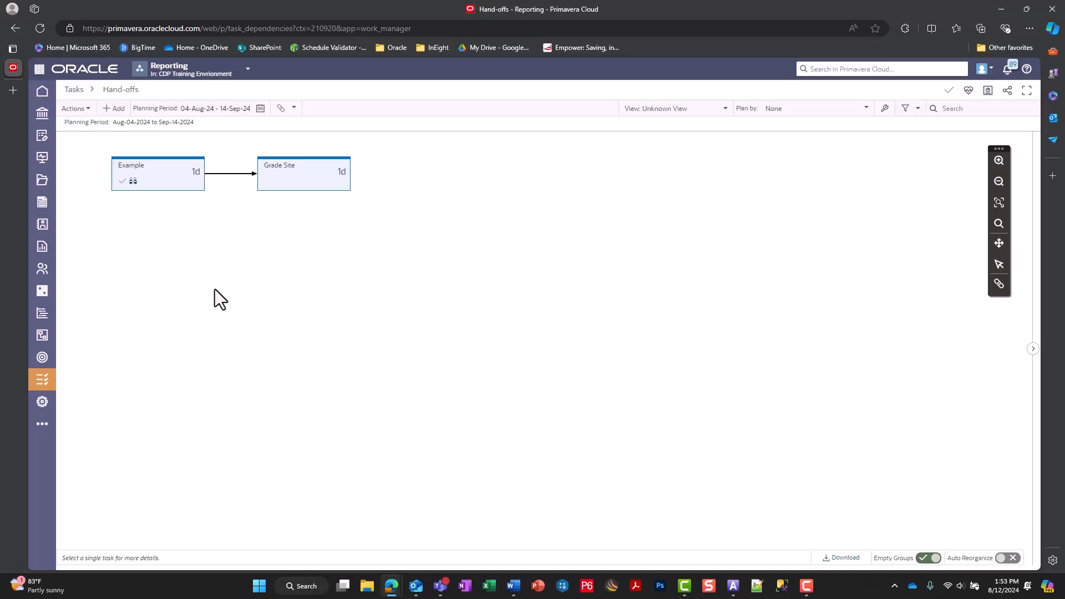
# Inspect the linked Example and Grade Site tasks, viewing the Grade Site task's detail card and closing it.
pyautogui.click(159, 184)
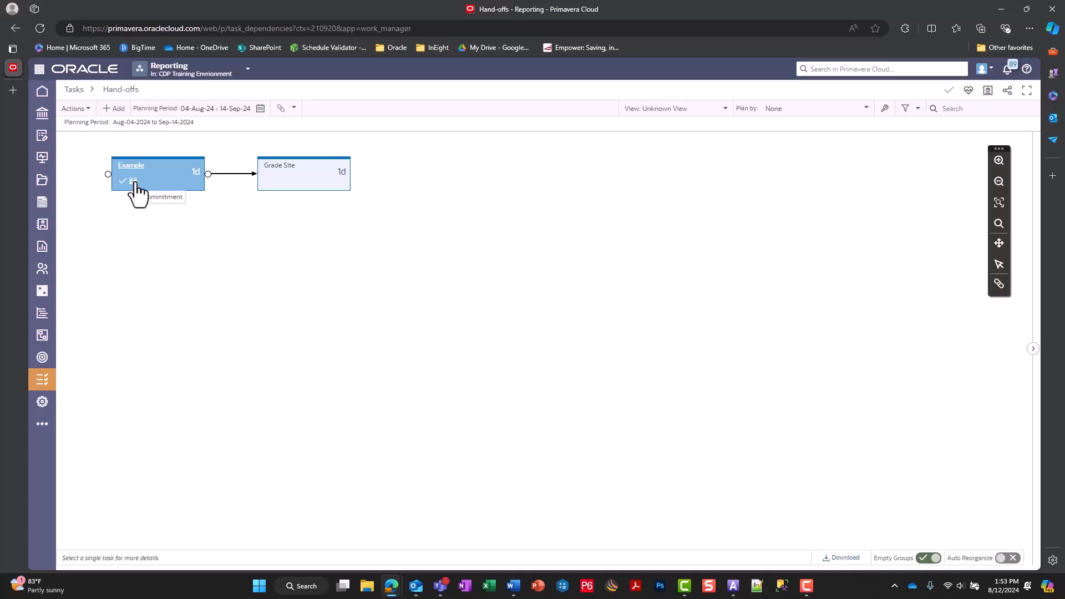
pyautogui.click(218, 174)
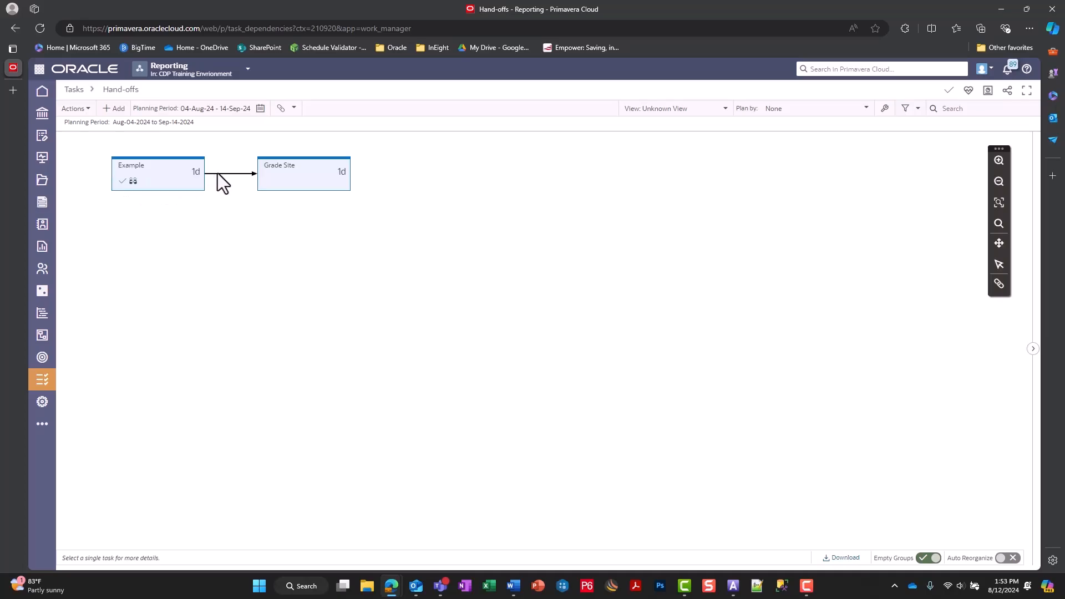
pyautogui.click(289, 179)
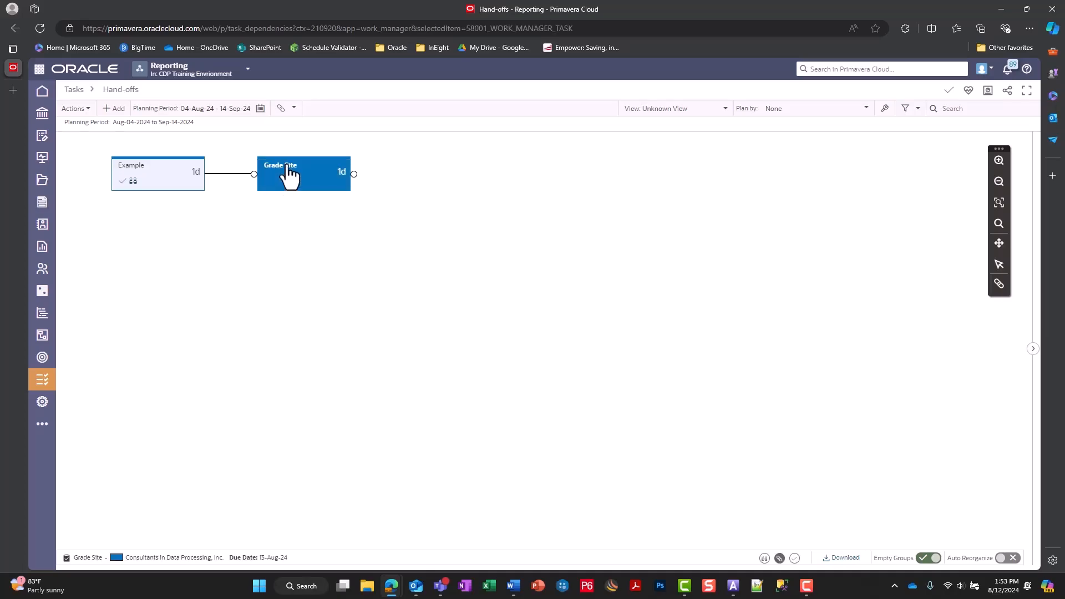
pyautogui.click(288, 178)
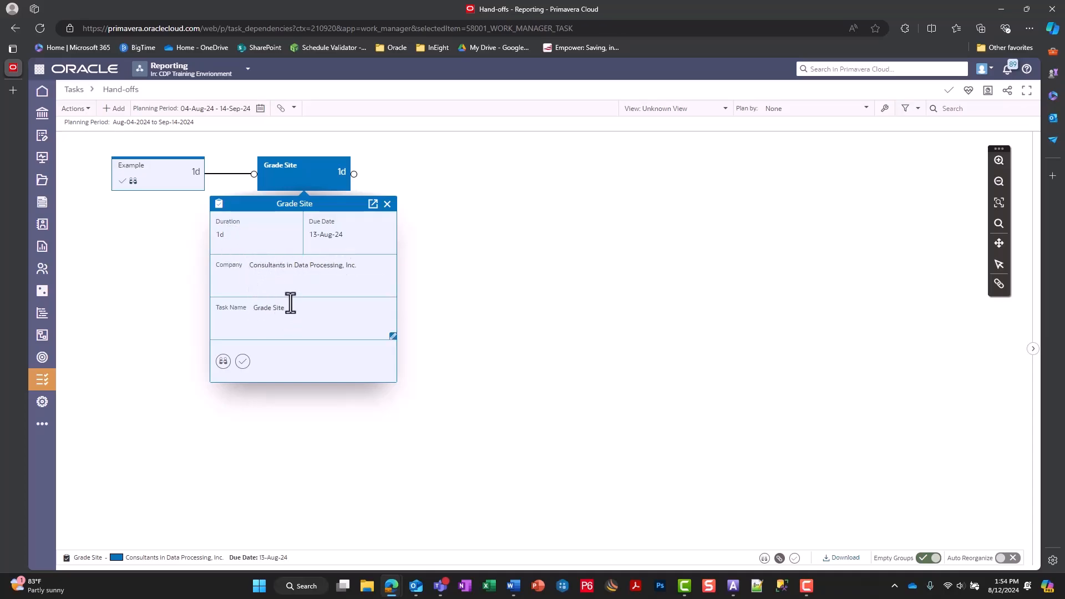
pyautogui.click(168, 289)
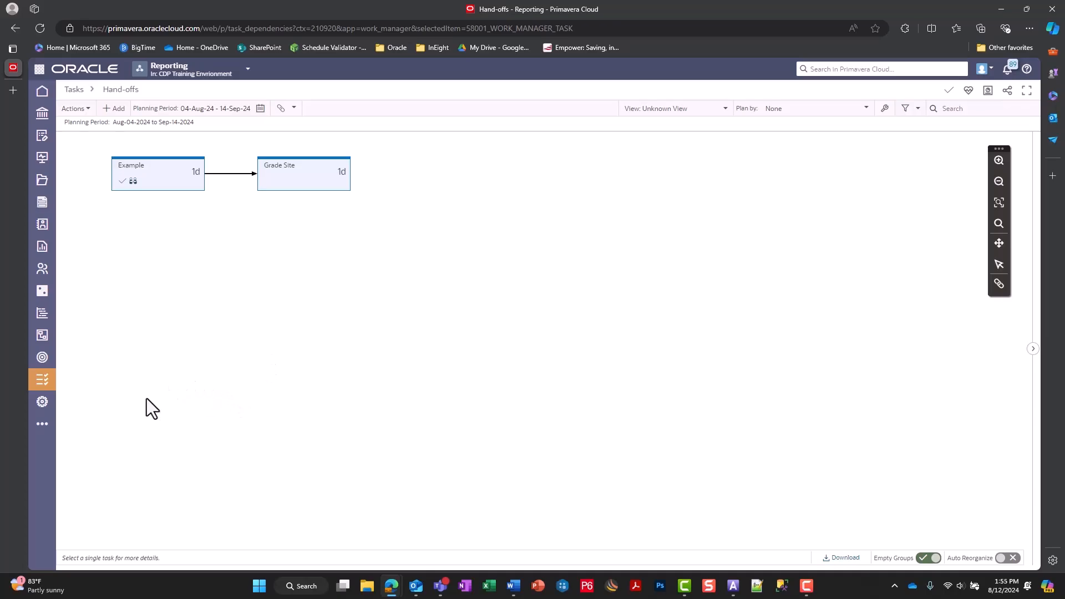
# View the project's Resource List and examine the over-allocations on the resource Analysis page.
pyautogui.moveTo(41, 272)
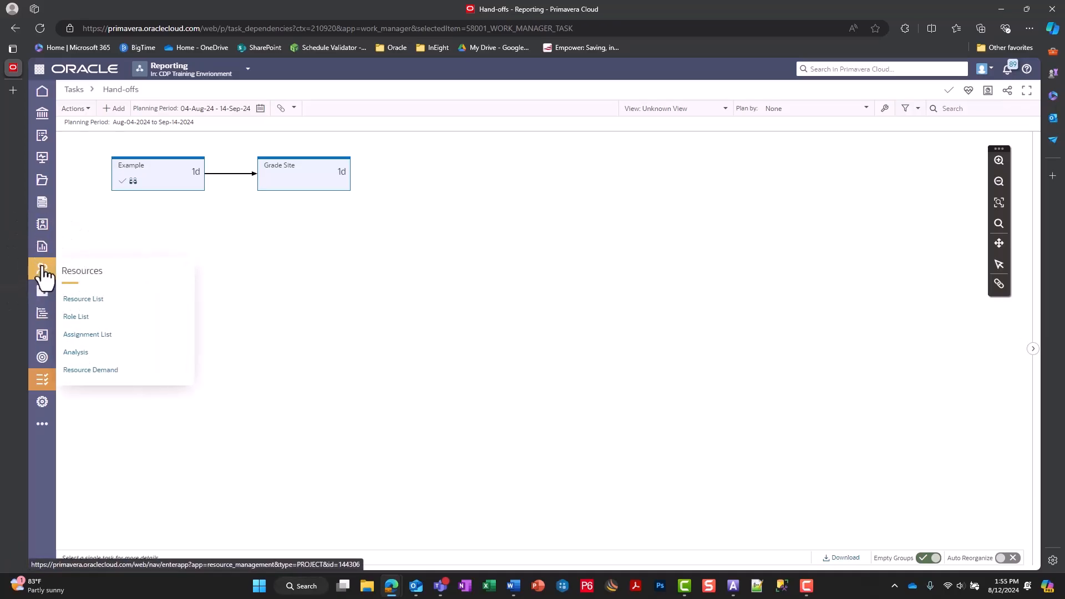
pyautogui.click(43, 272)
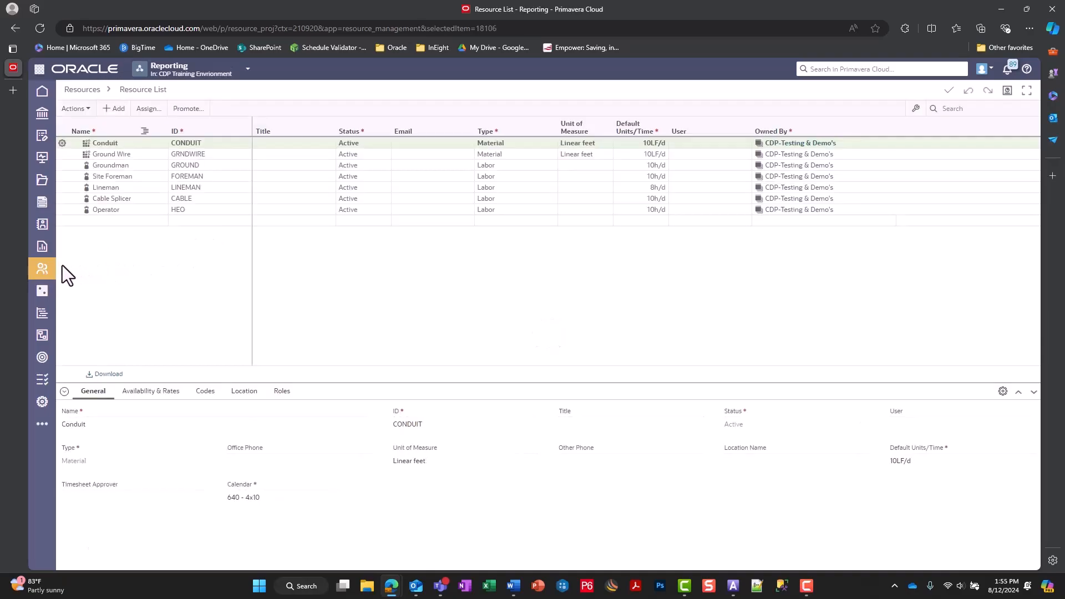
pyautogui.moveTo(48, 271)
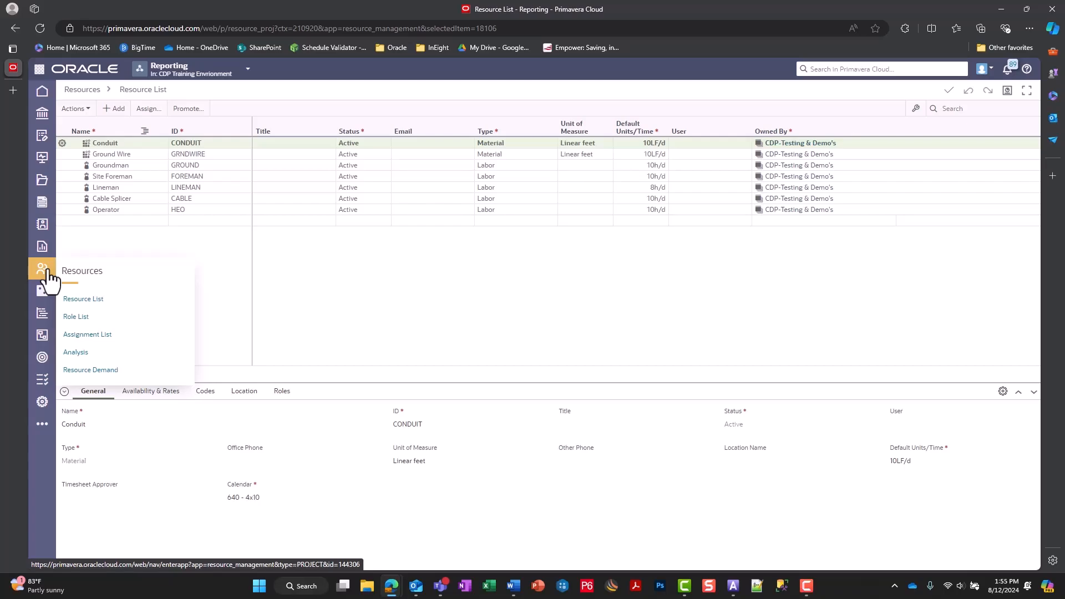
pyautogui.click(76, 353)
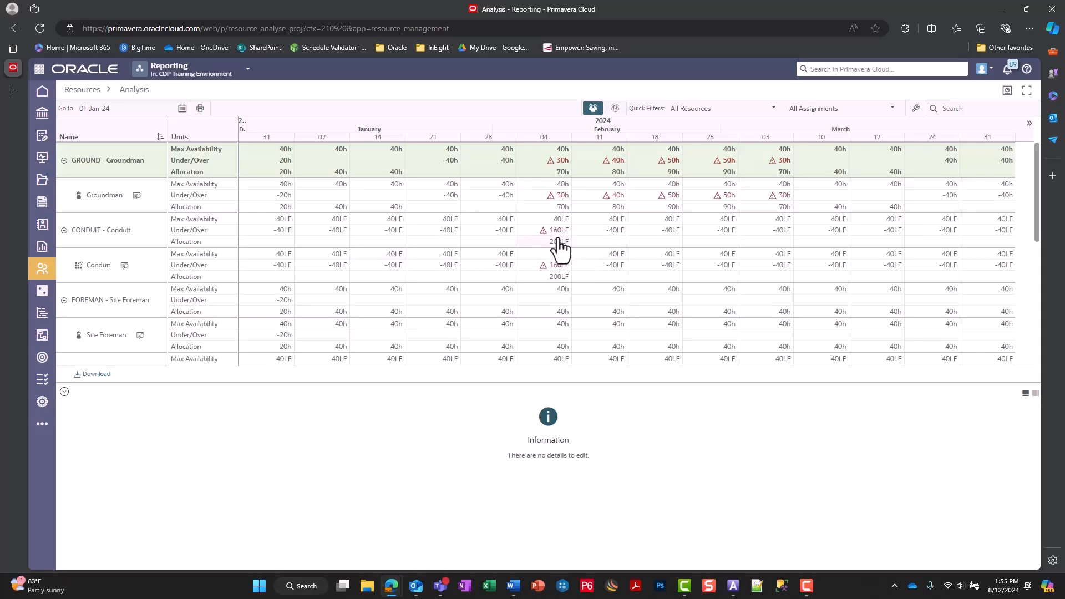
pyautogui.moveTo(544, 233)
# Return to the schedule activities and view the Status details of the Set Foundations activity.
pyautogui.click(44, 315)
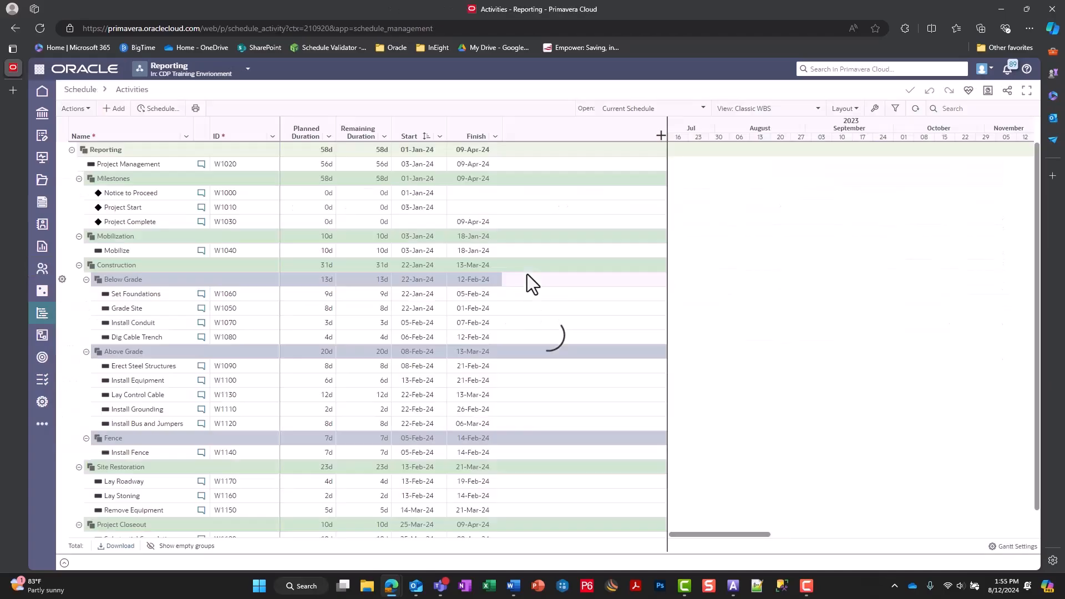
pyautogui.click(150, 298)
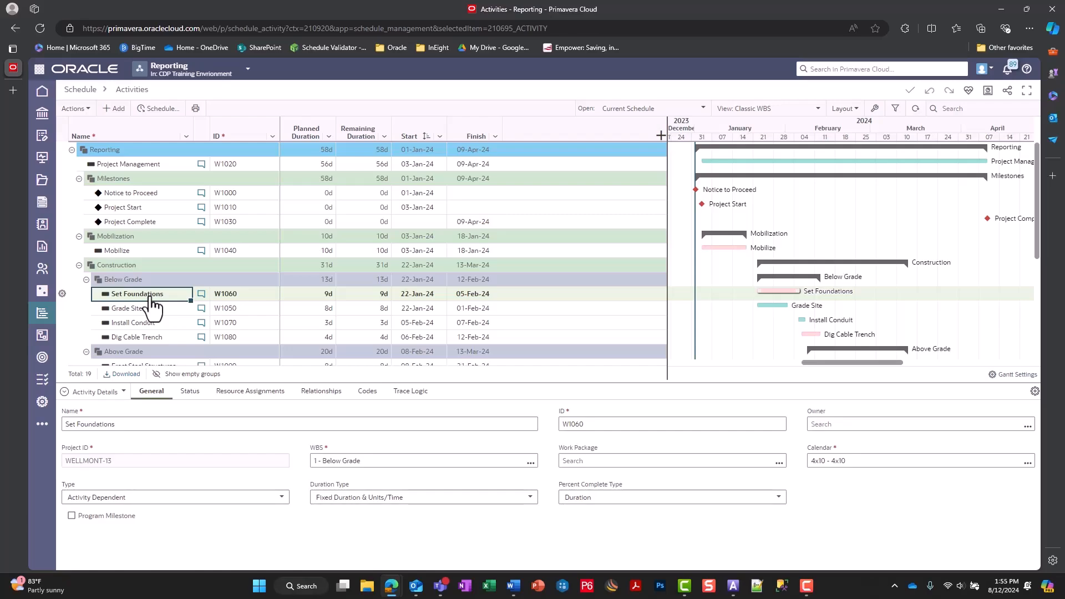
pyautogui.click(190, 393)
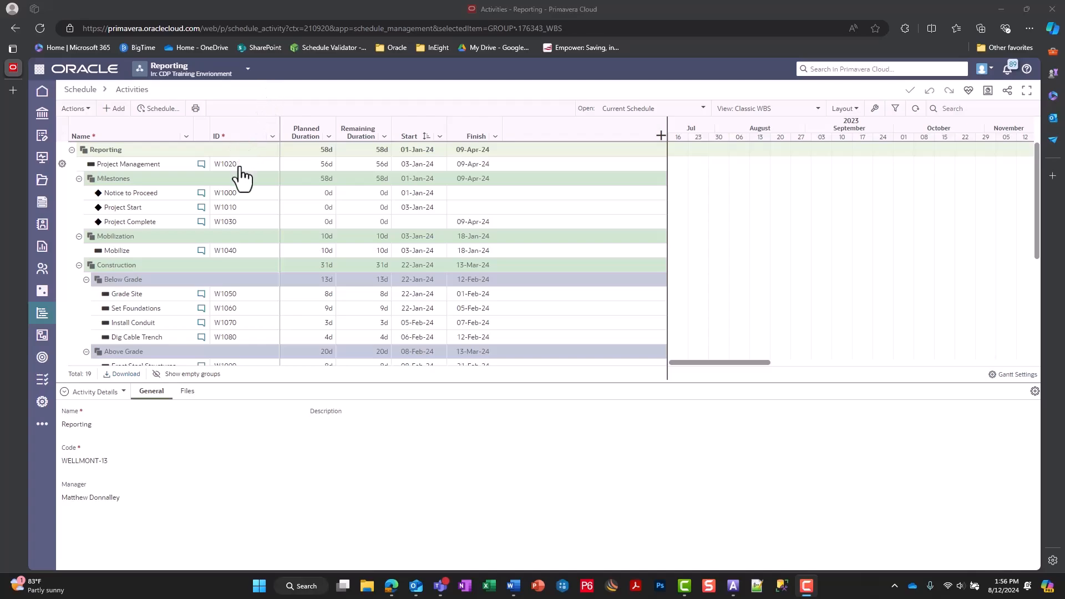
# Open the project's Dashboard List and look through the tiles of the Overview Dashboard.
pyautogui.moveTo(43, 162)
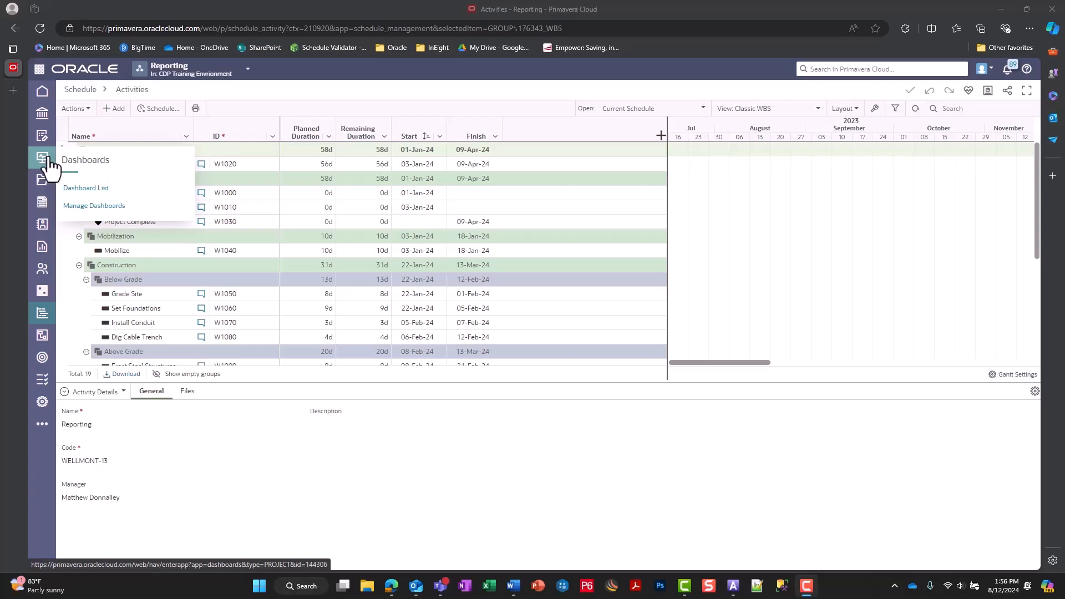
pyautogui.click(86, 189)
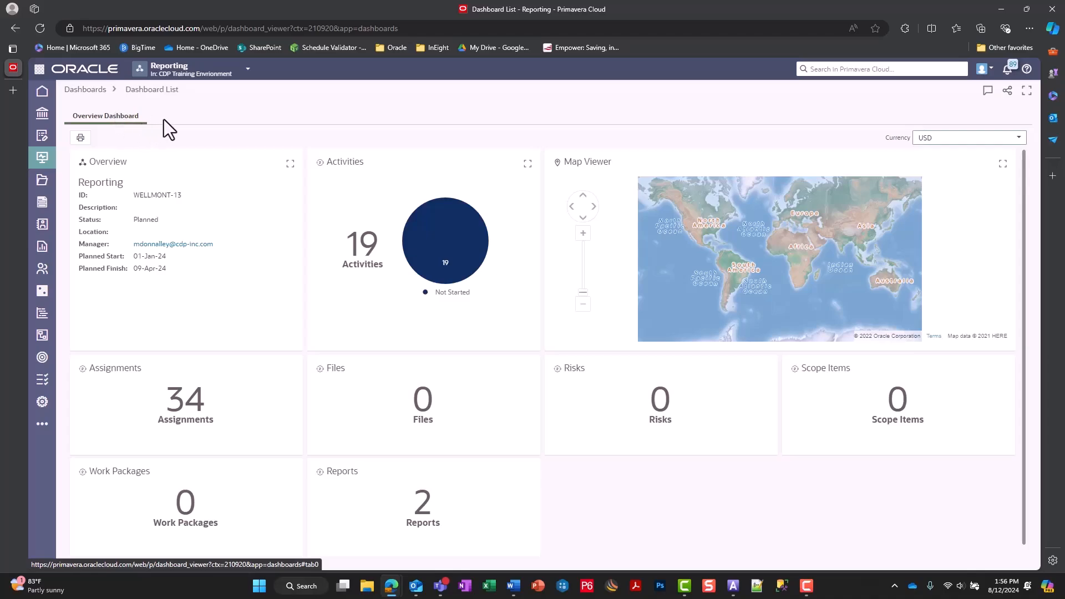
pyautogui.scroll(-1, 387, 204)
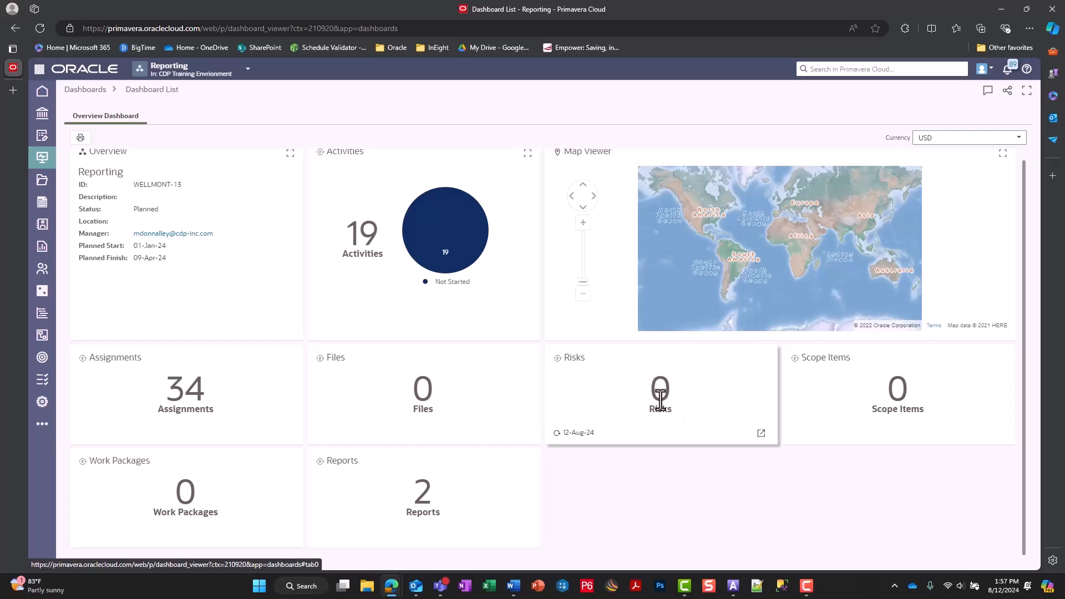
pyautogui.scroll(1, 649, 407)
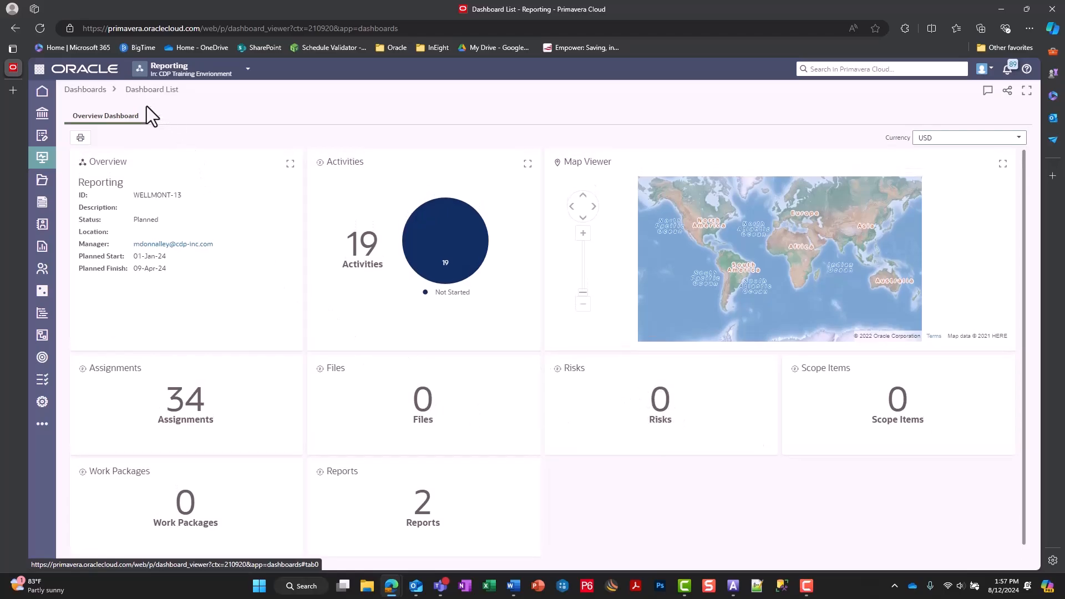